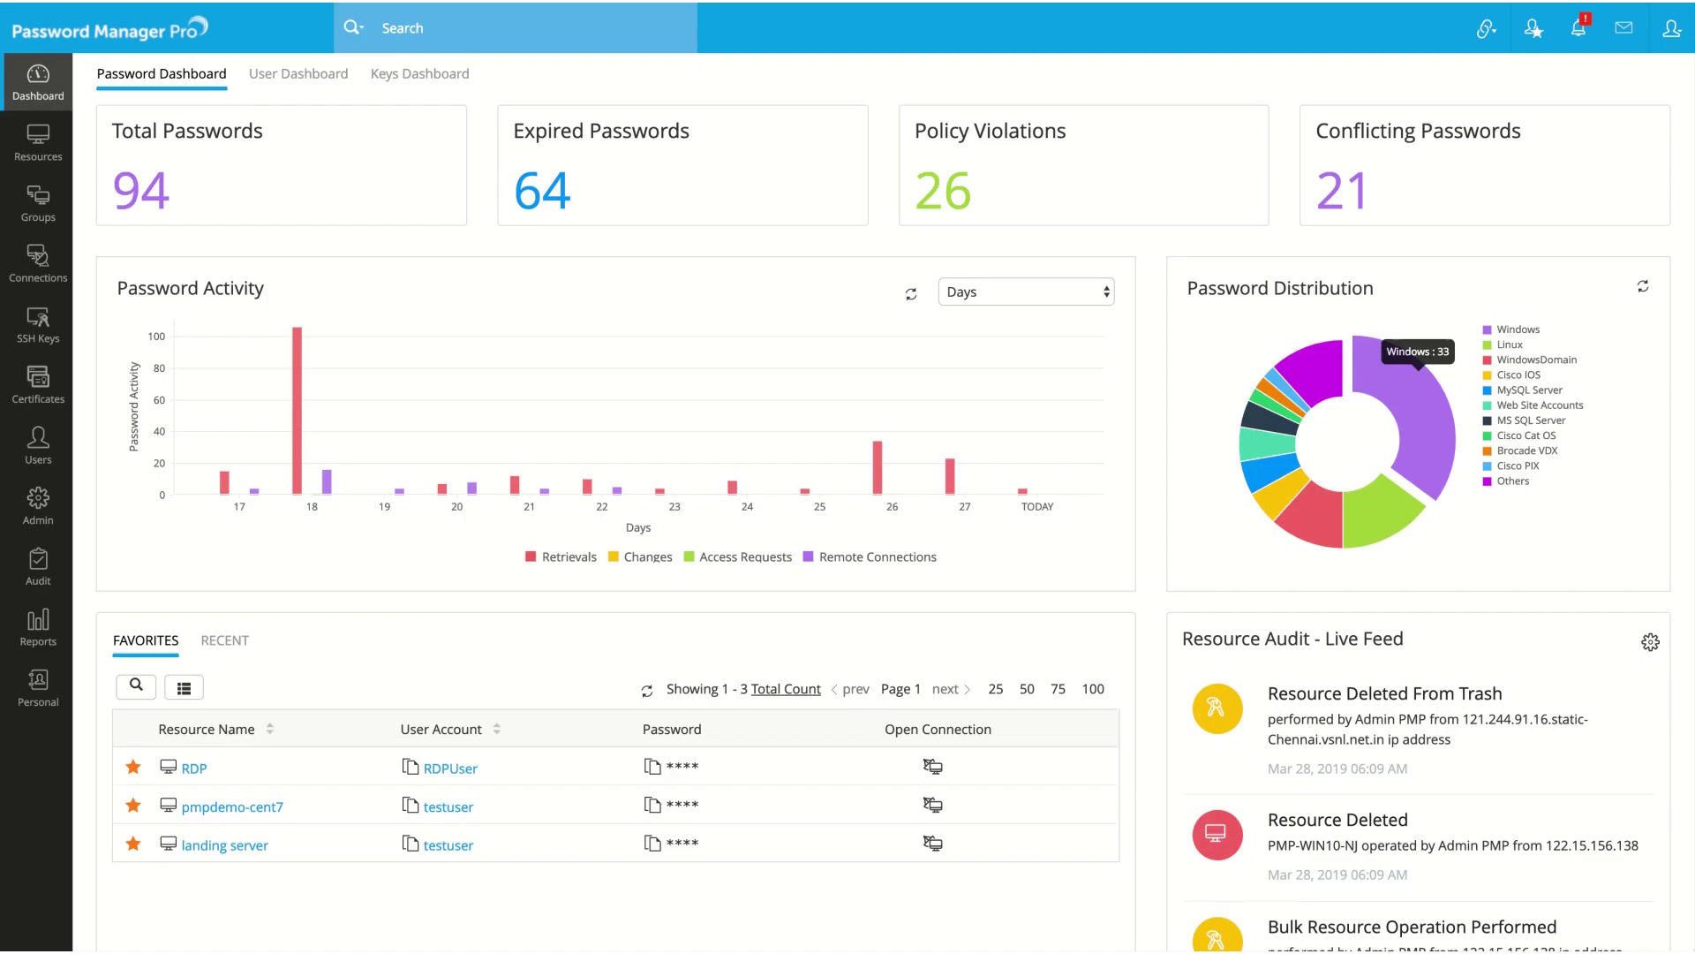
- From Groups, begin adding a new Dynamic Group
click(35, 220)
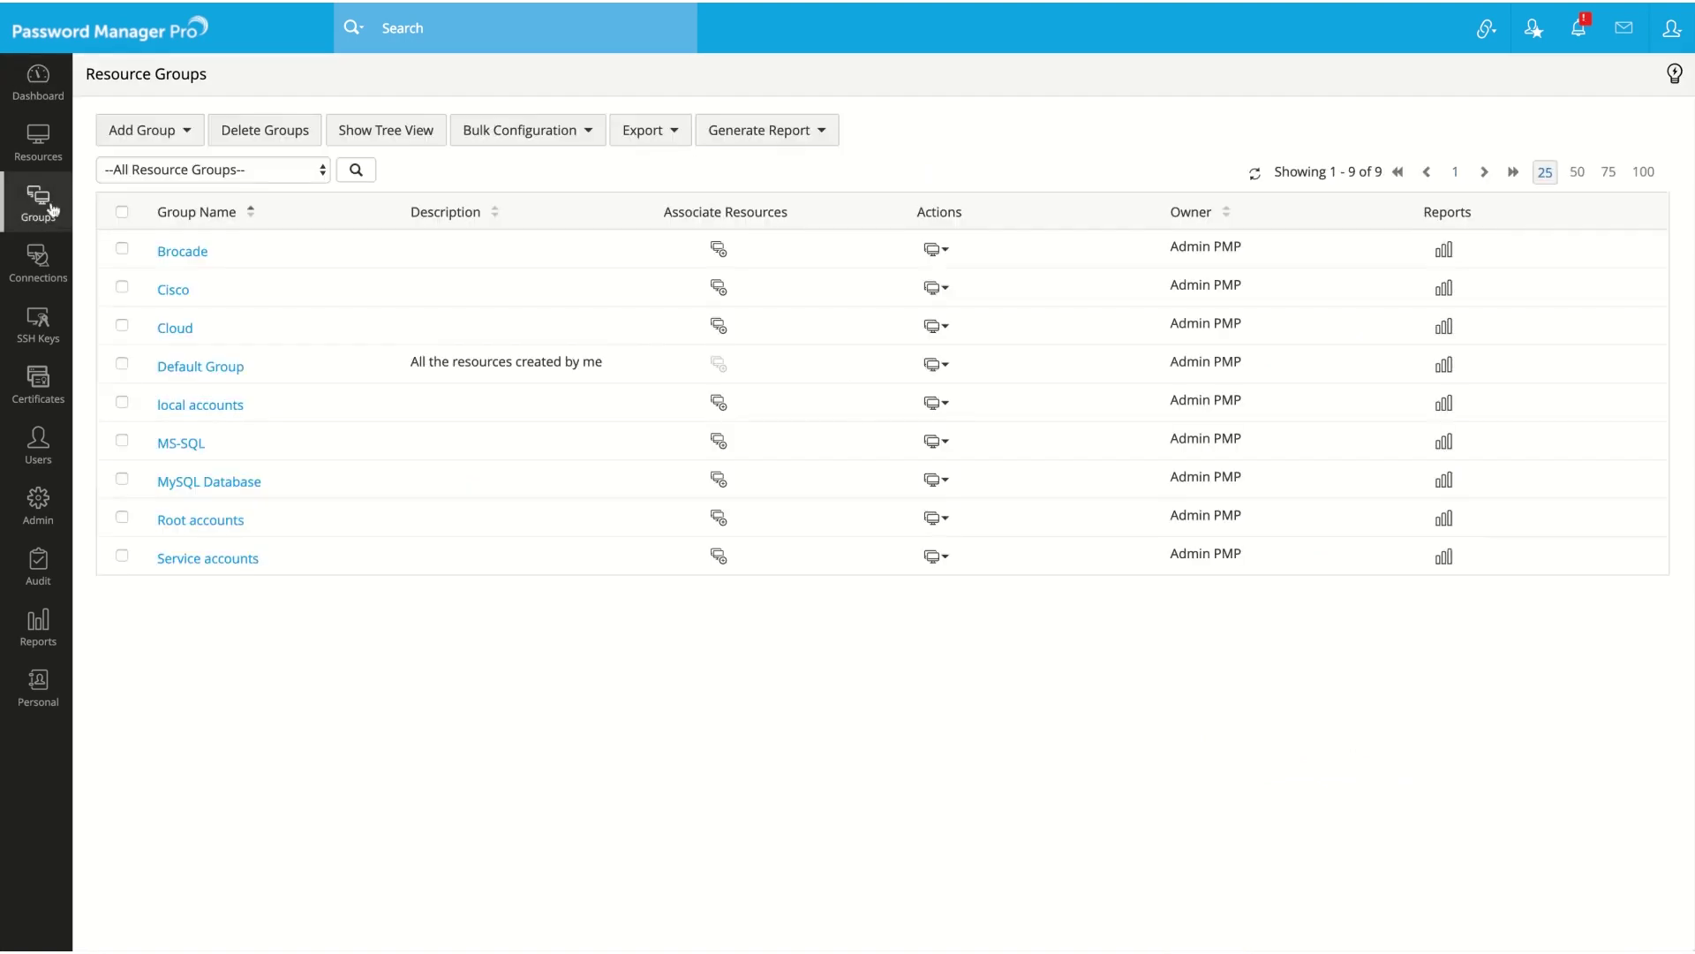
click(173, 135)
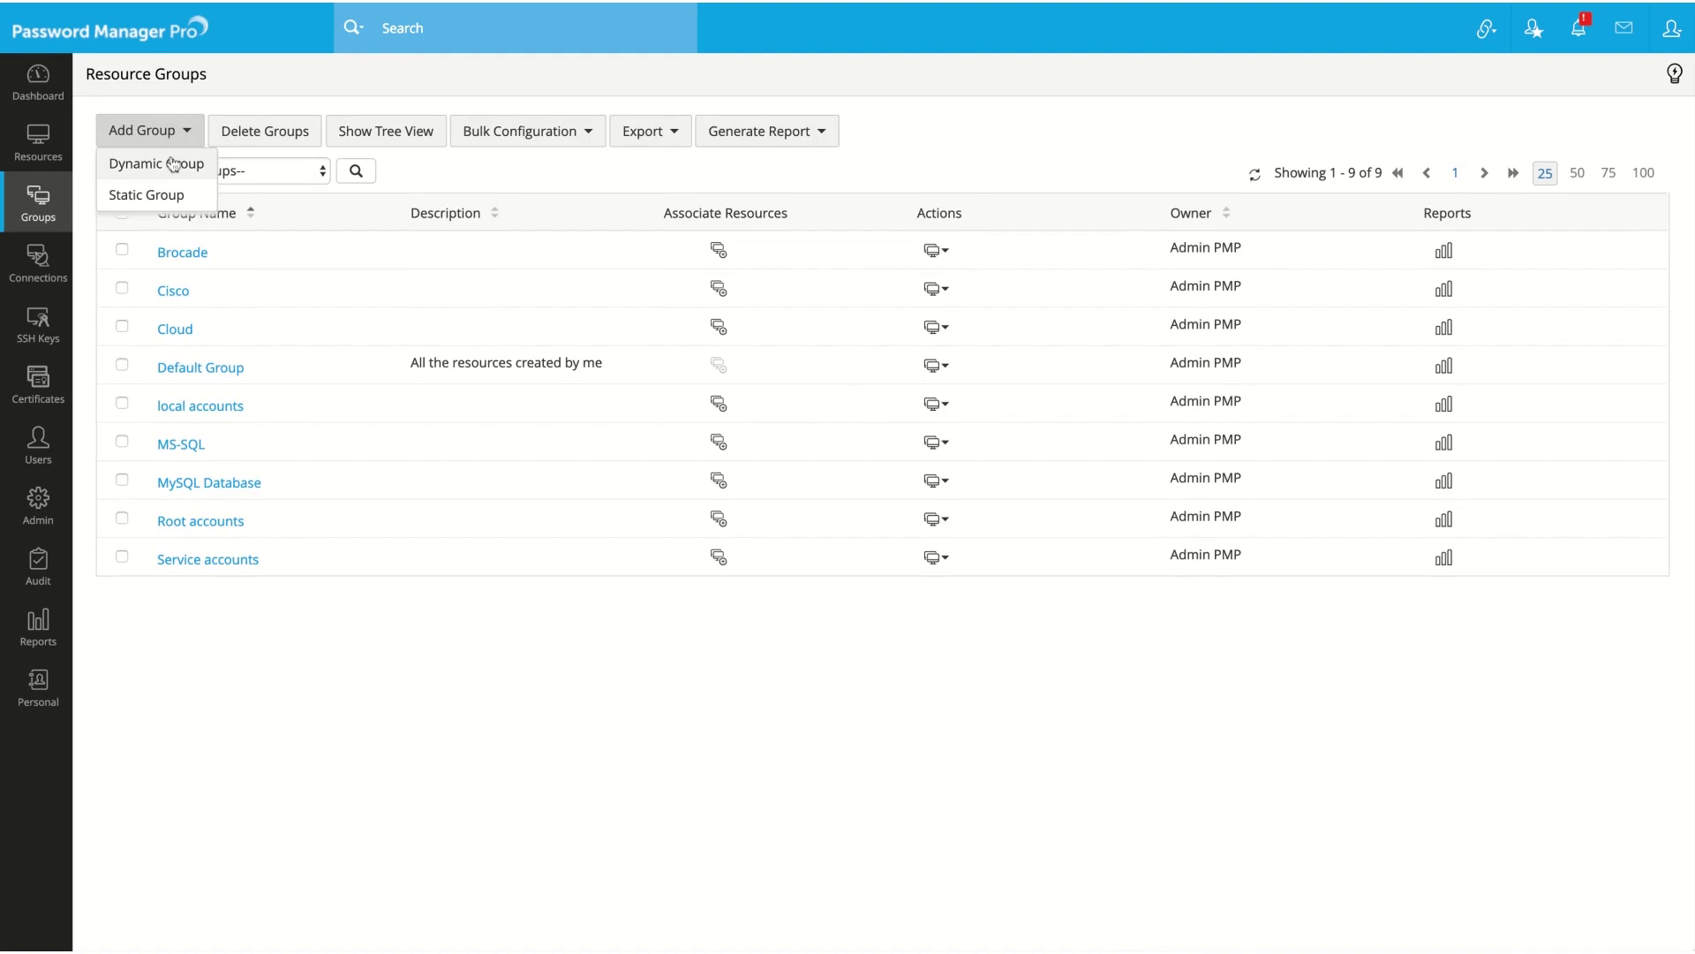
click(173, 163)
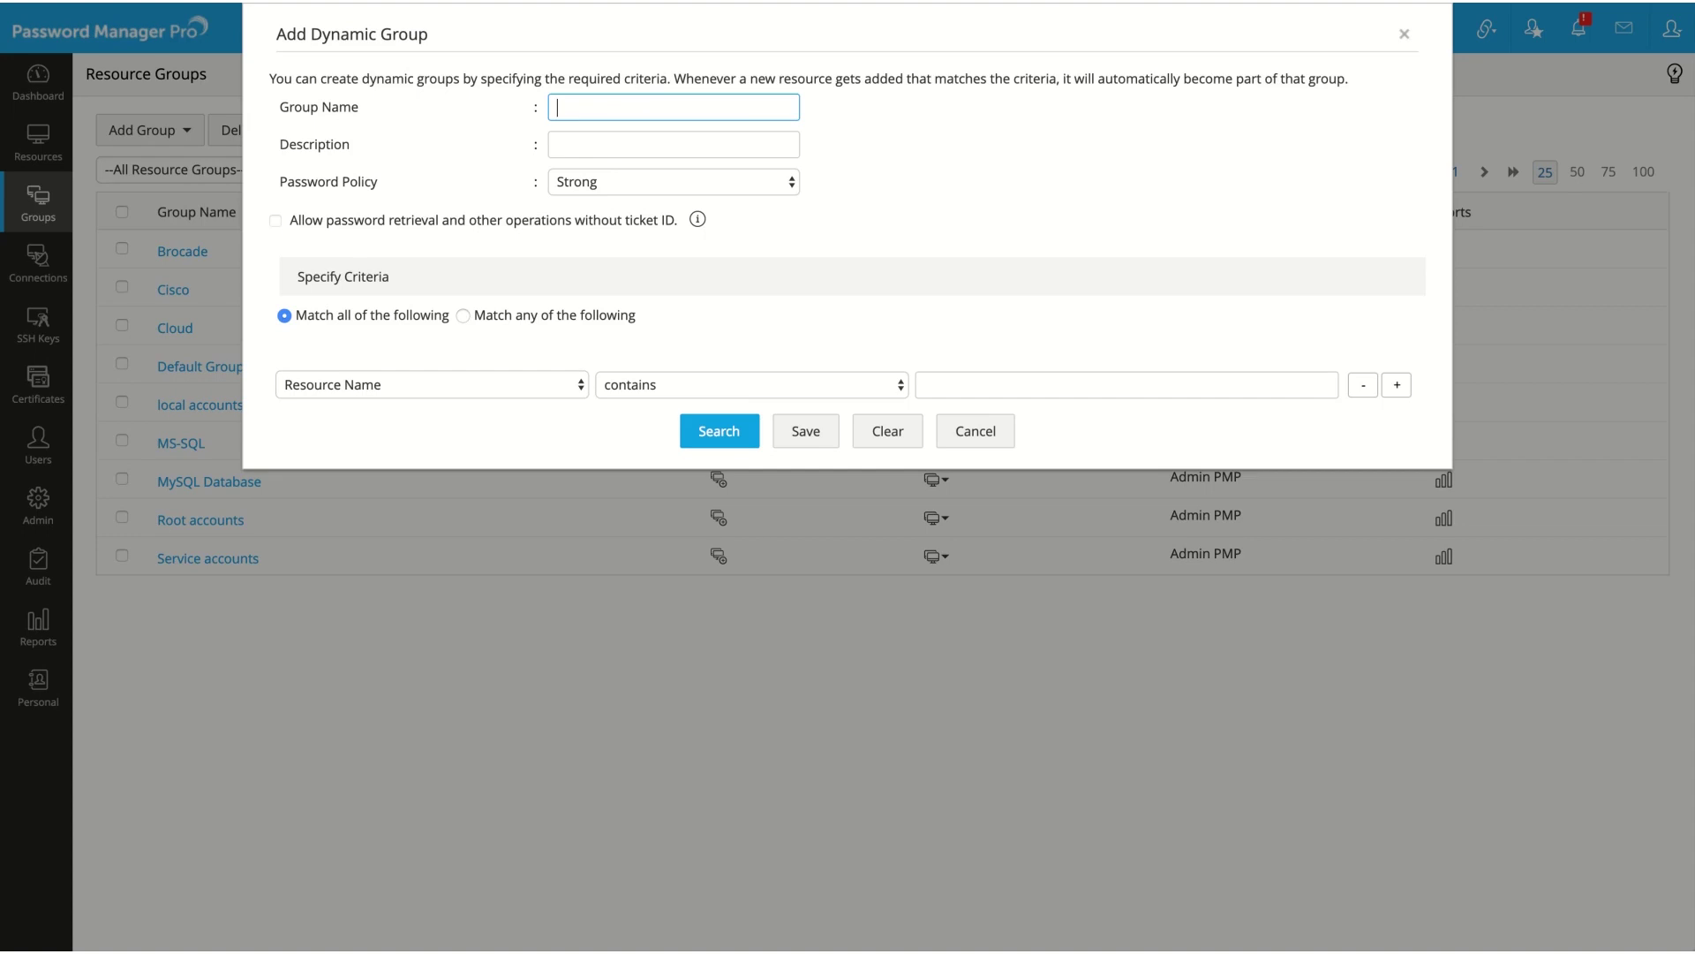
- Name the group 'Windows local admin' with description 'Local admin accounts of windows servers'
text(Windows local admin)
key(Tab)
text(Local admin accounts of windows servers)
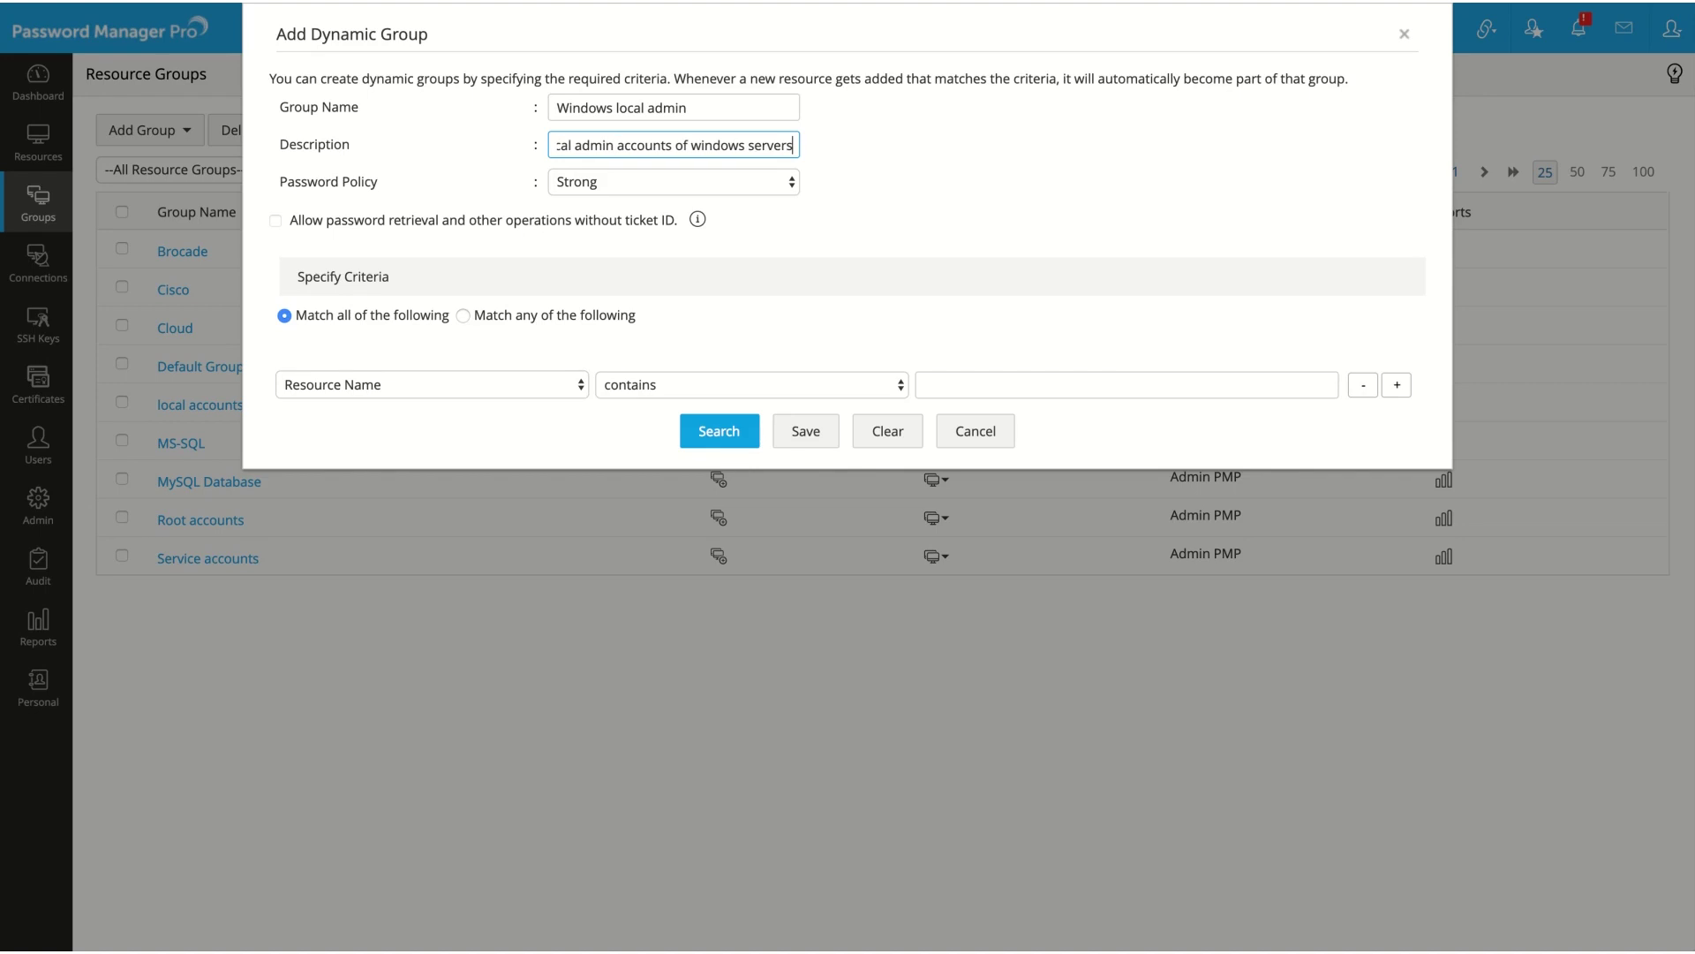
click(606, 196)
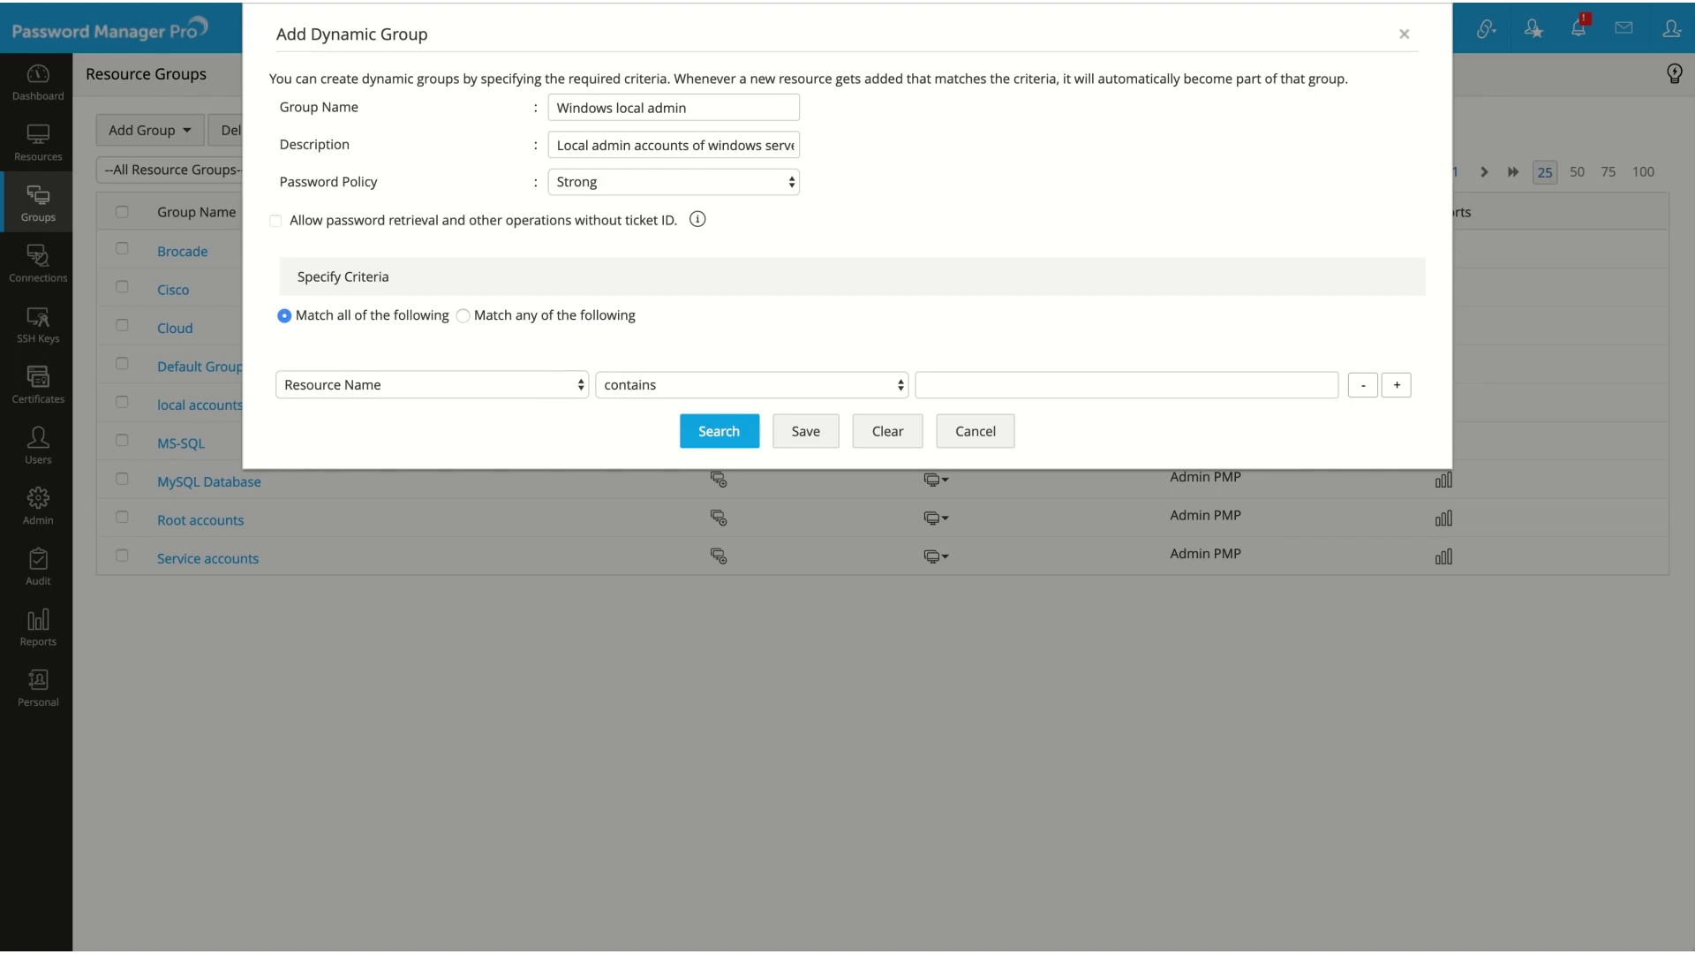
- Set the first criterion to Resource Type equals Windows
key(Down)
key(Down)
click(949, 383)
text(Windows)
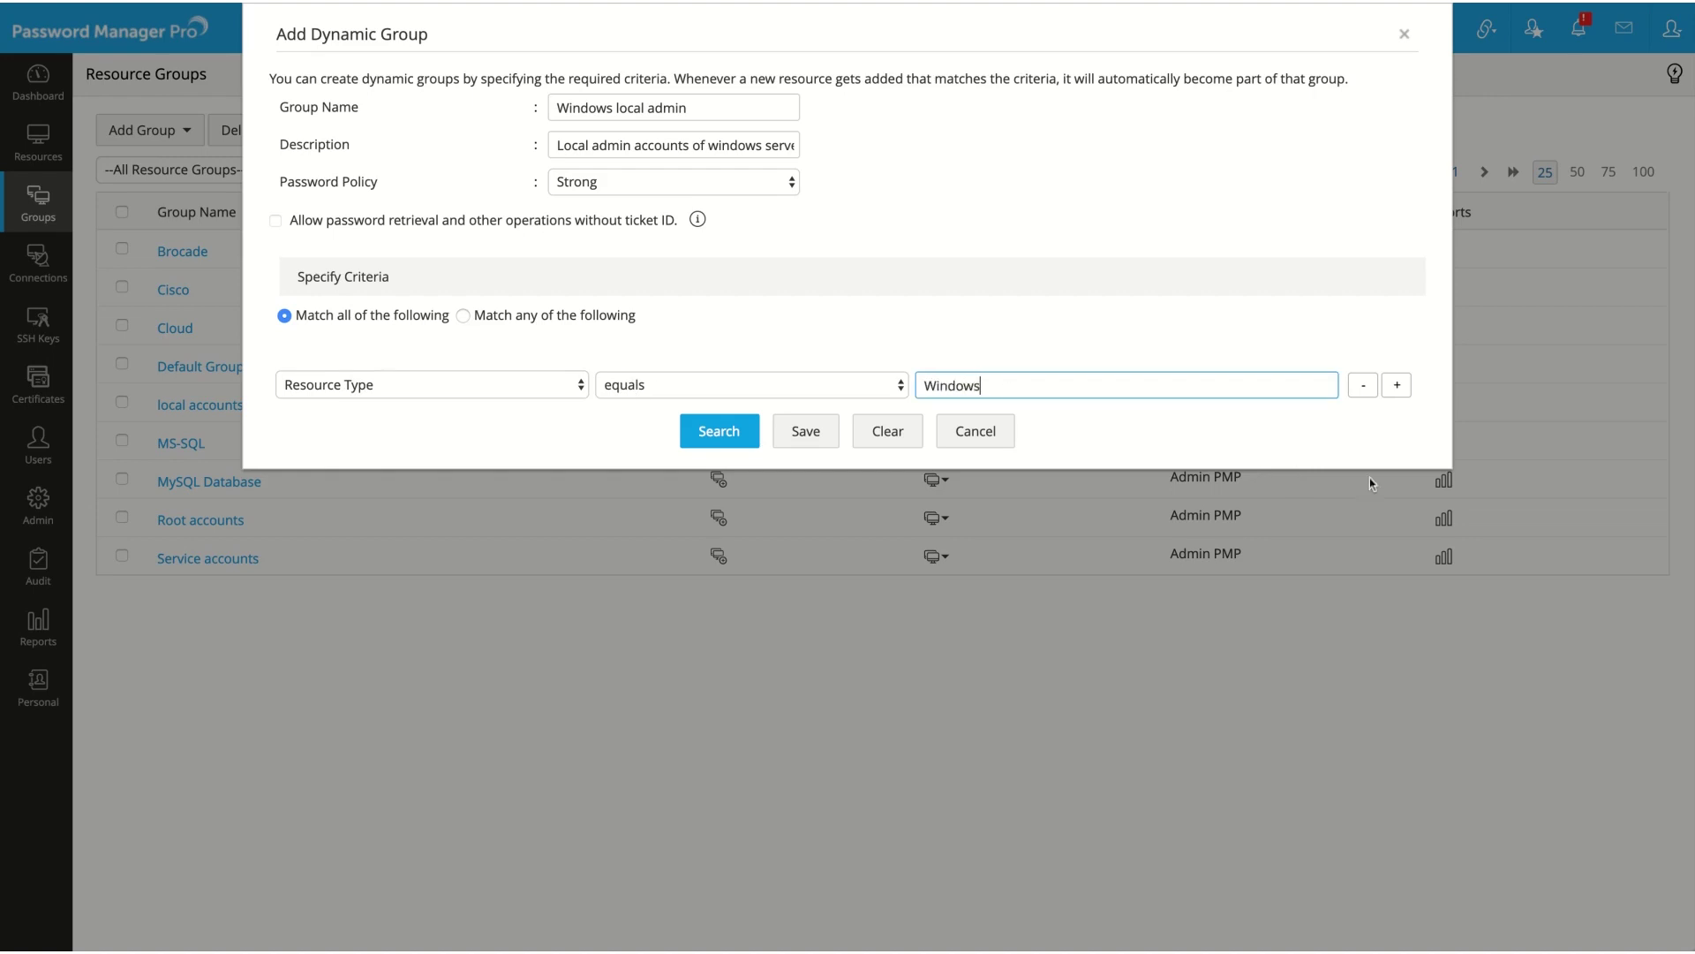
- Add a second criterion, User Account equals admin, and save the group
click(1399, 390)
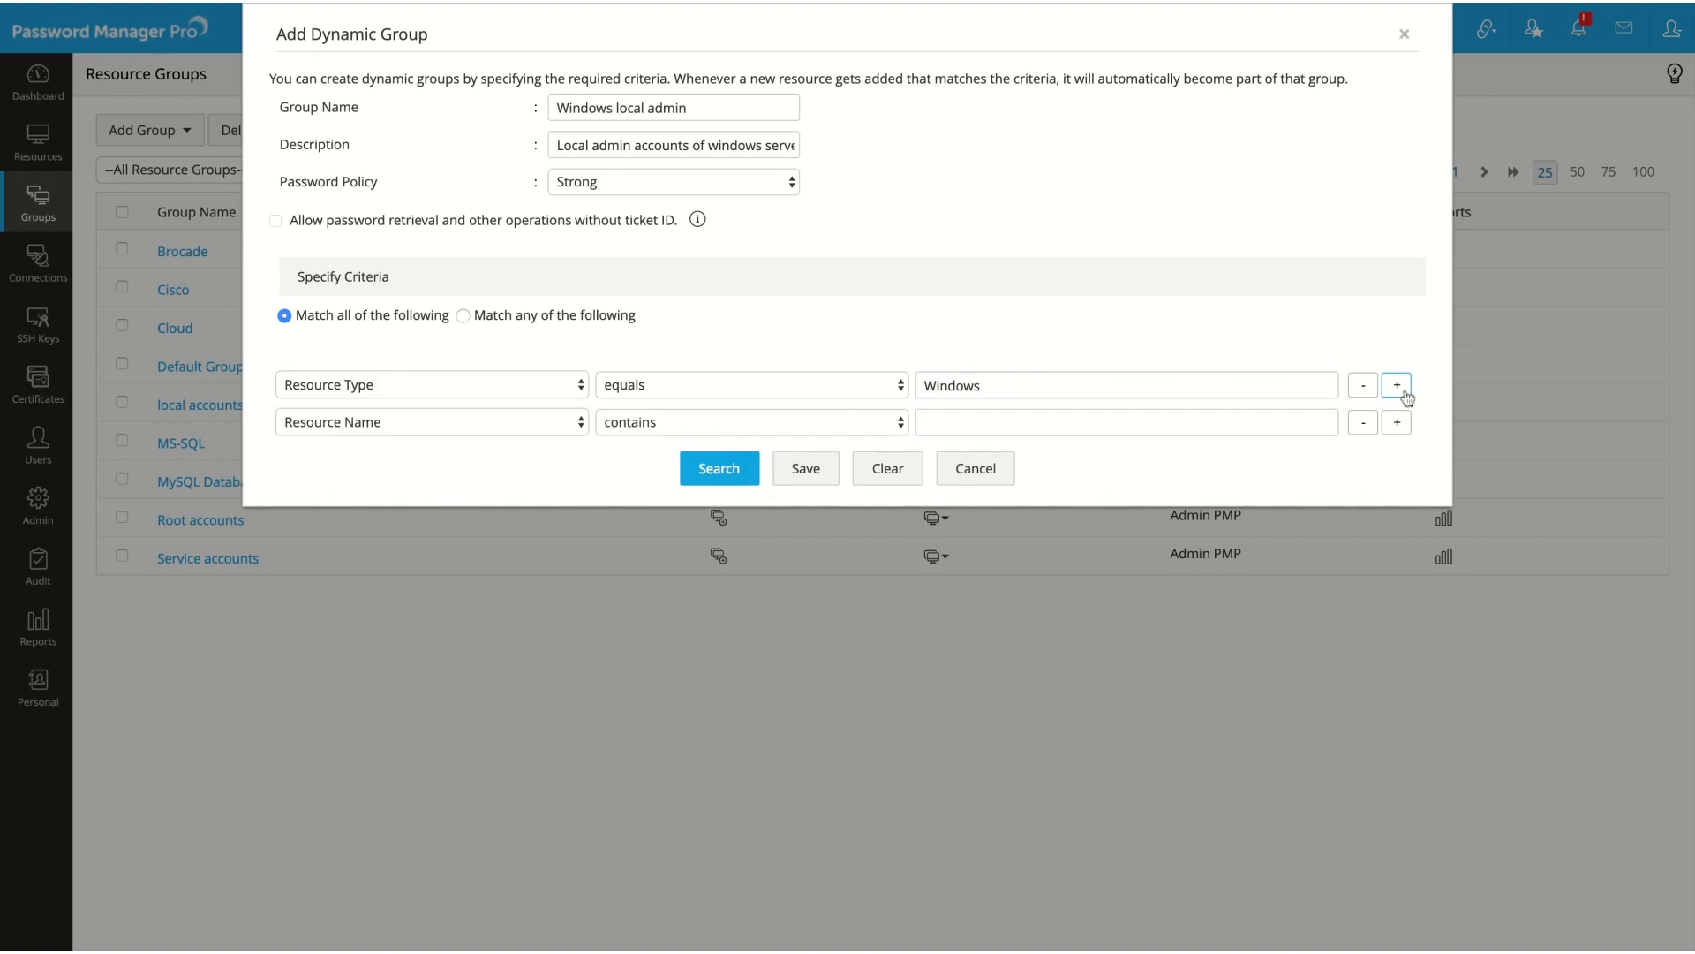
click(548, 424)
click(565, 442)
click(633, 431)
click(934, 416)
text(admi)
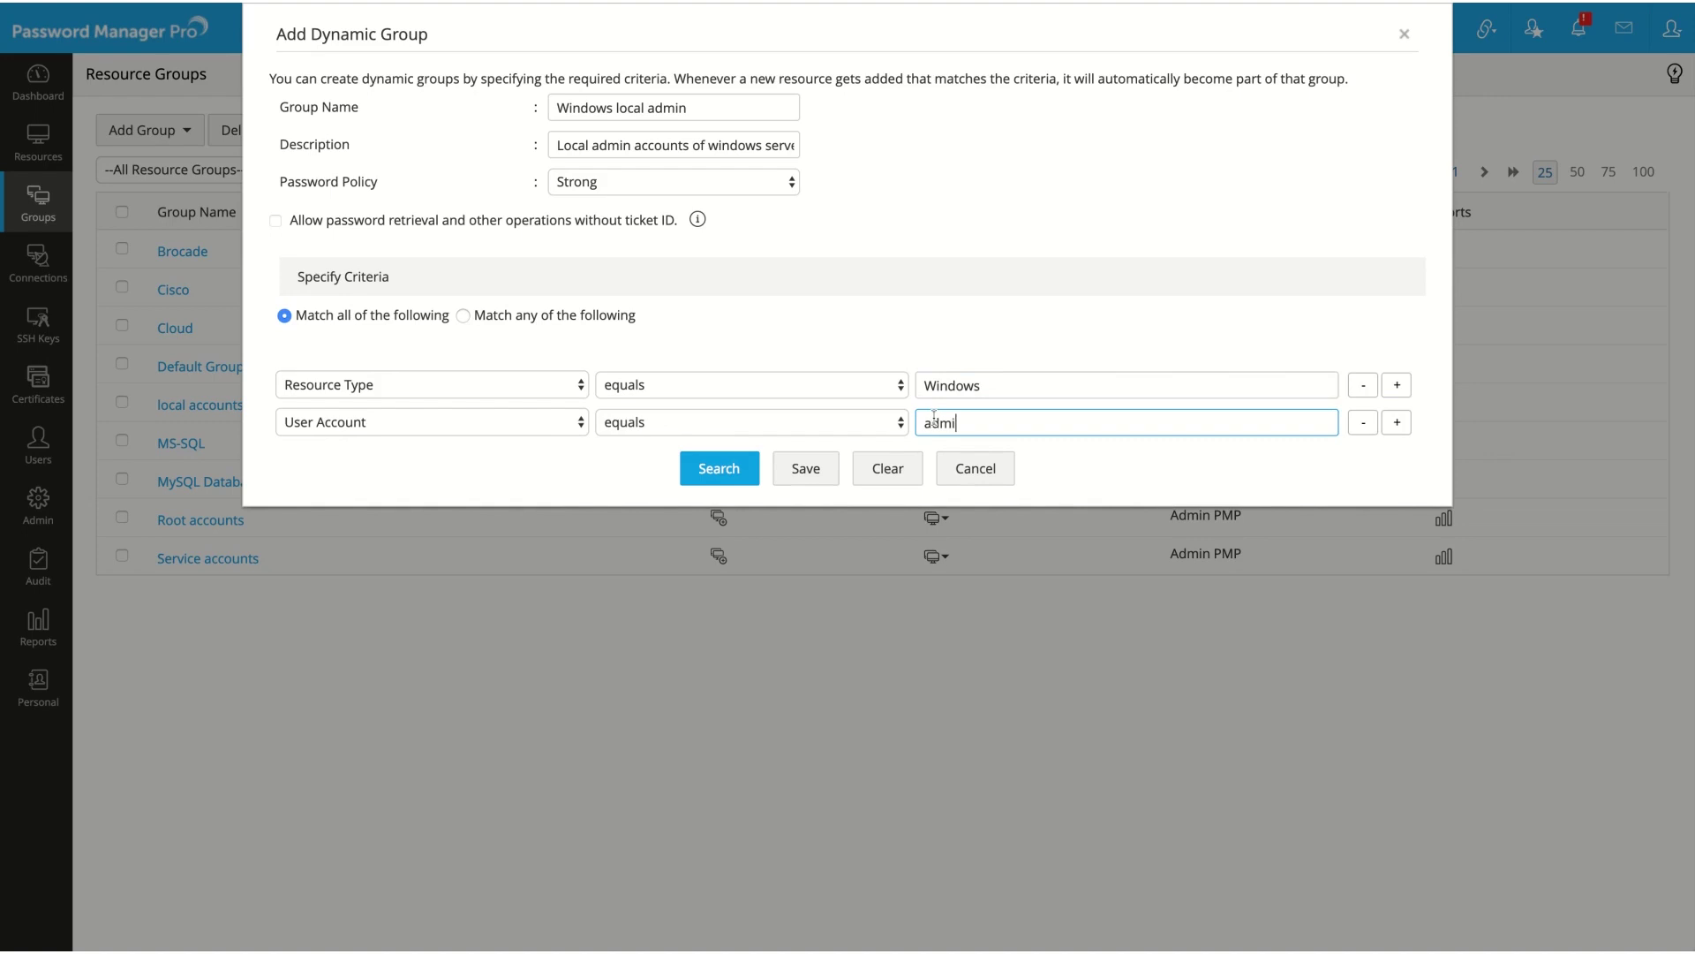
text(n)
click(810, 470)
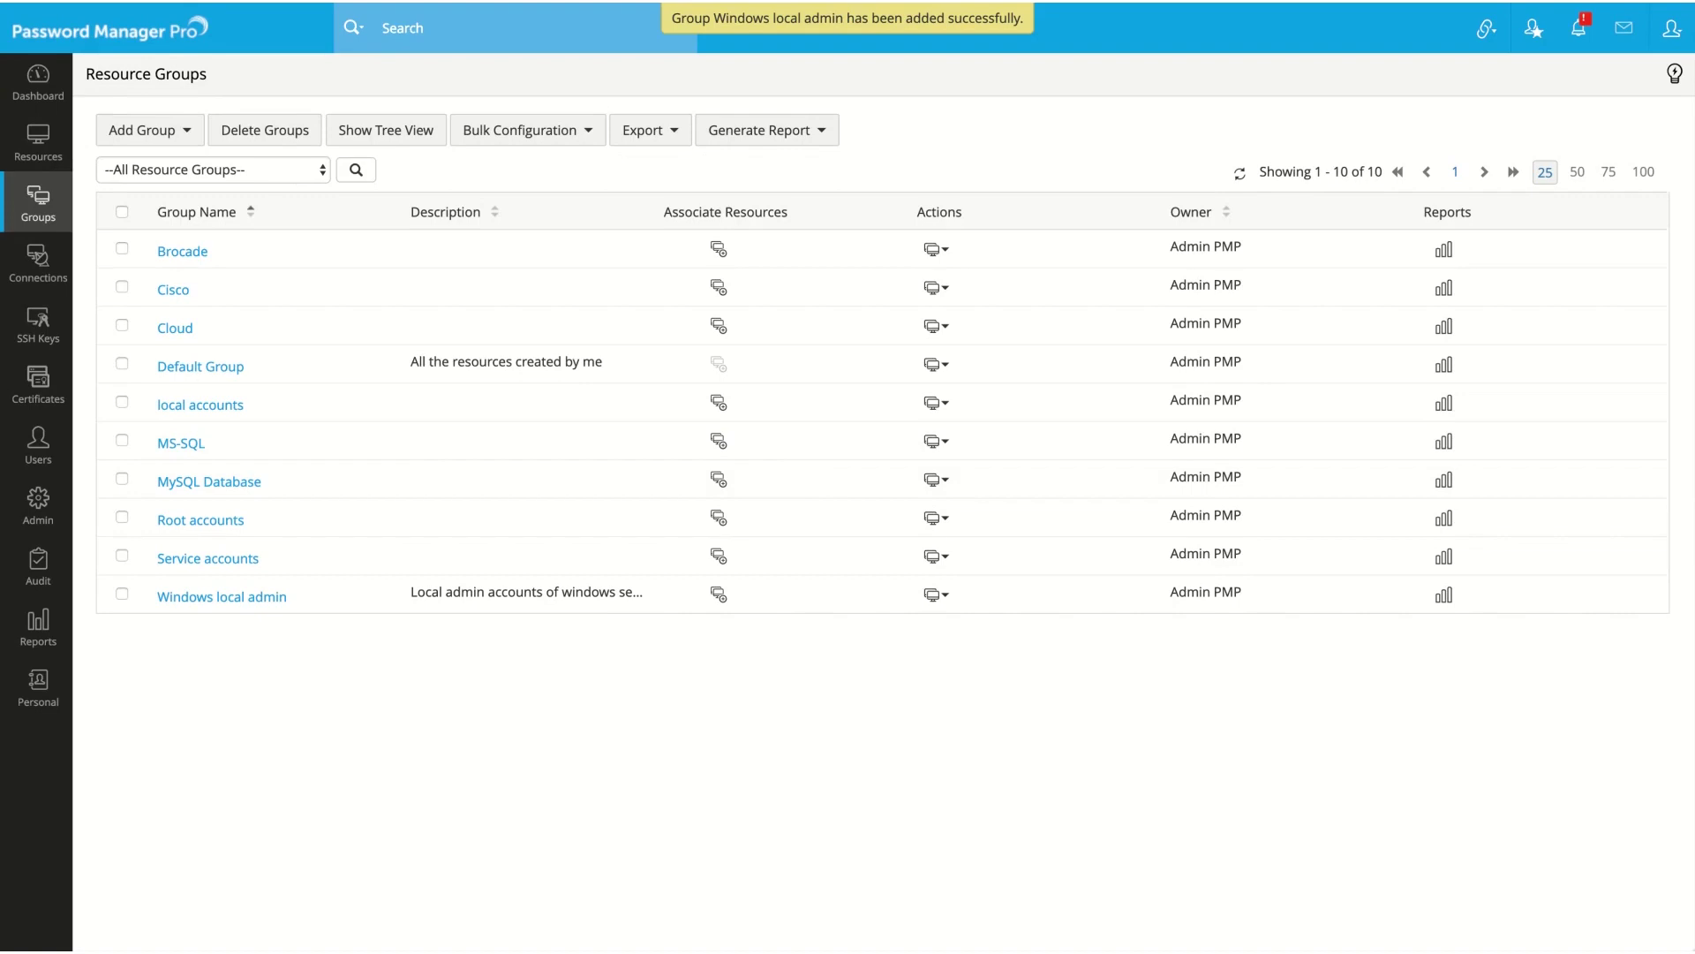
click(263, 604)
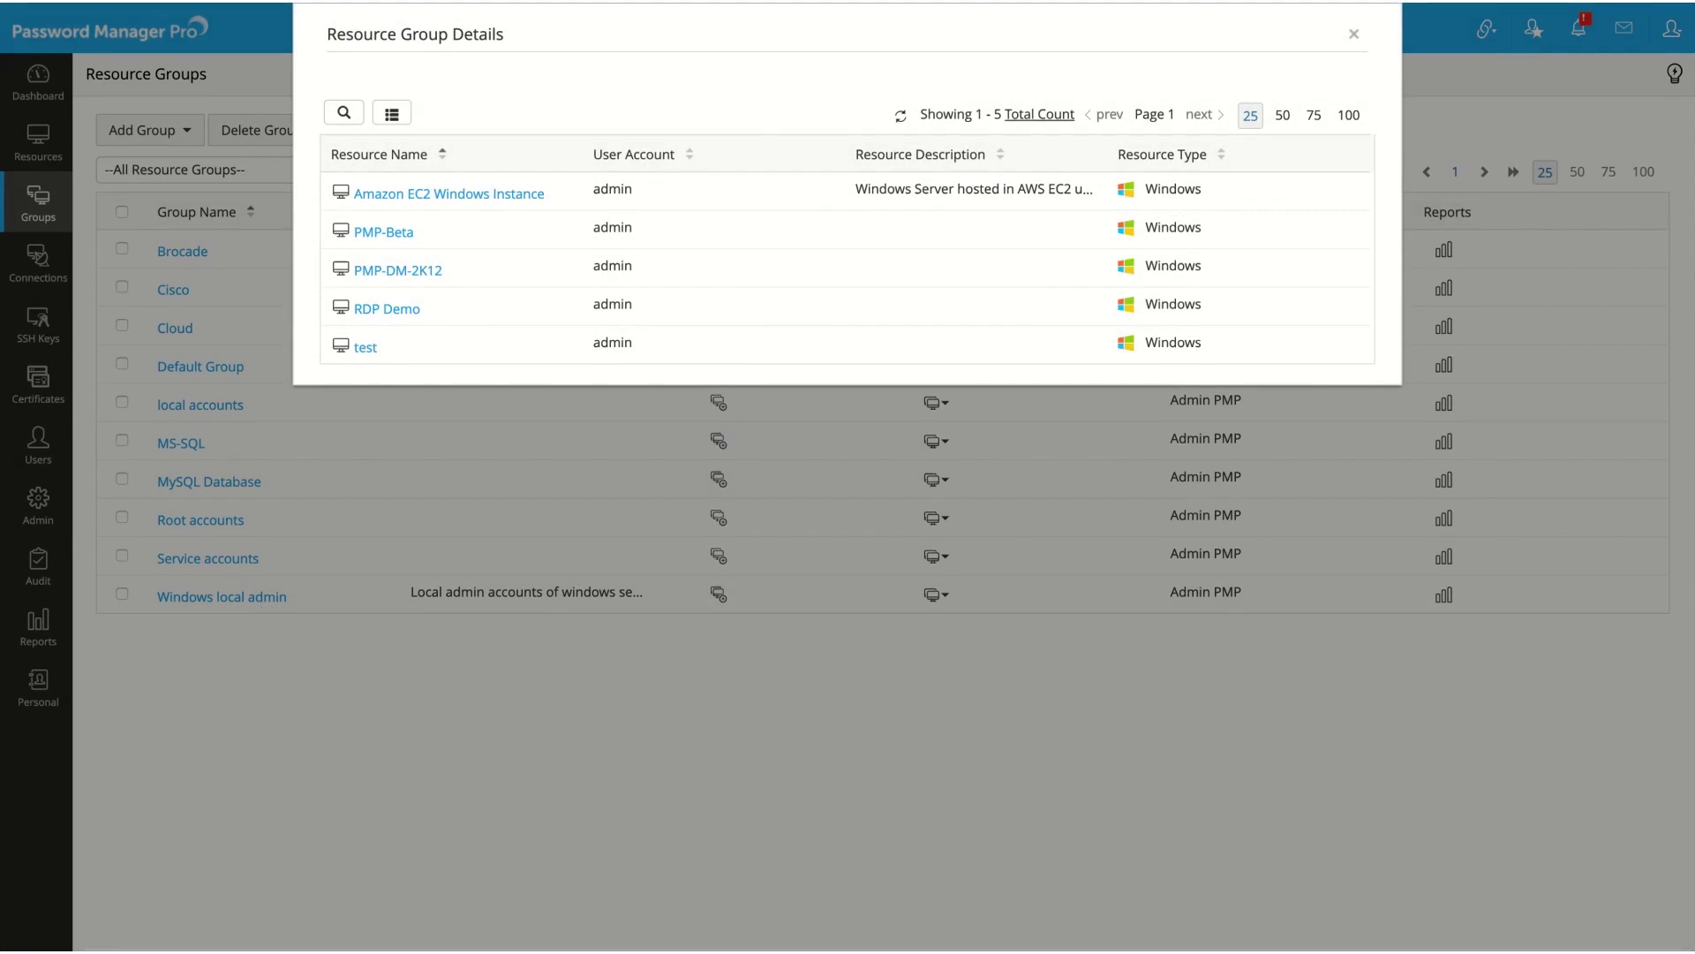
click(1354, 34)
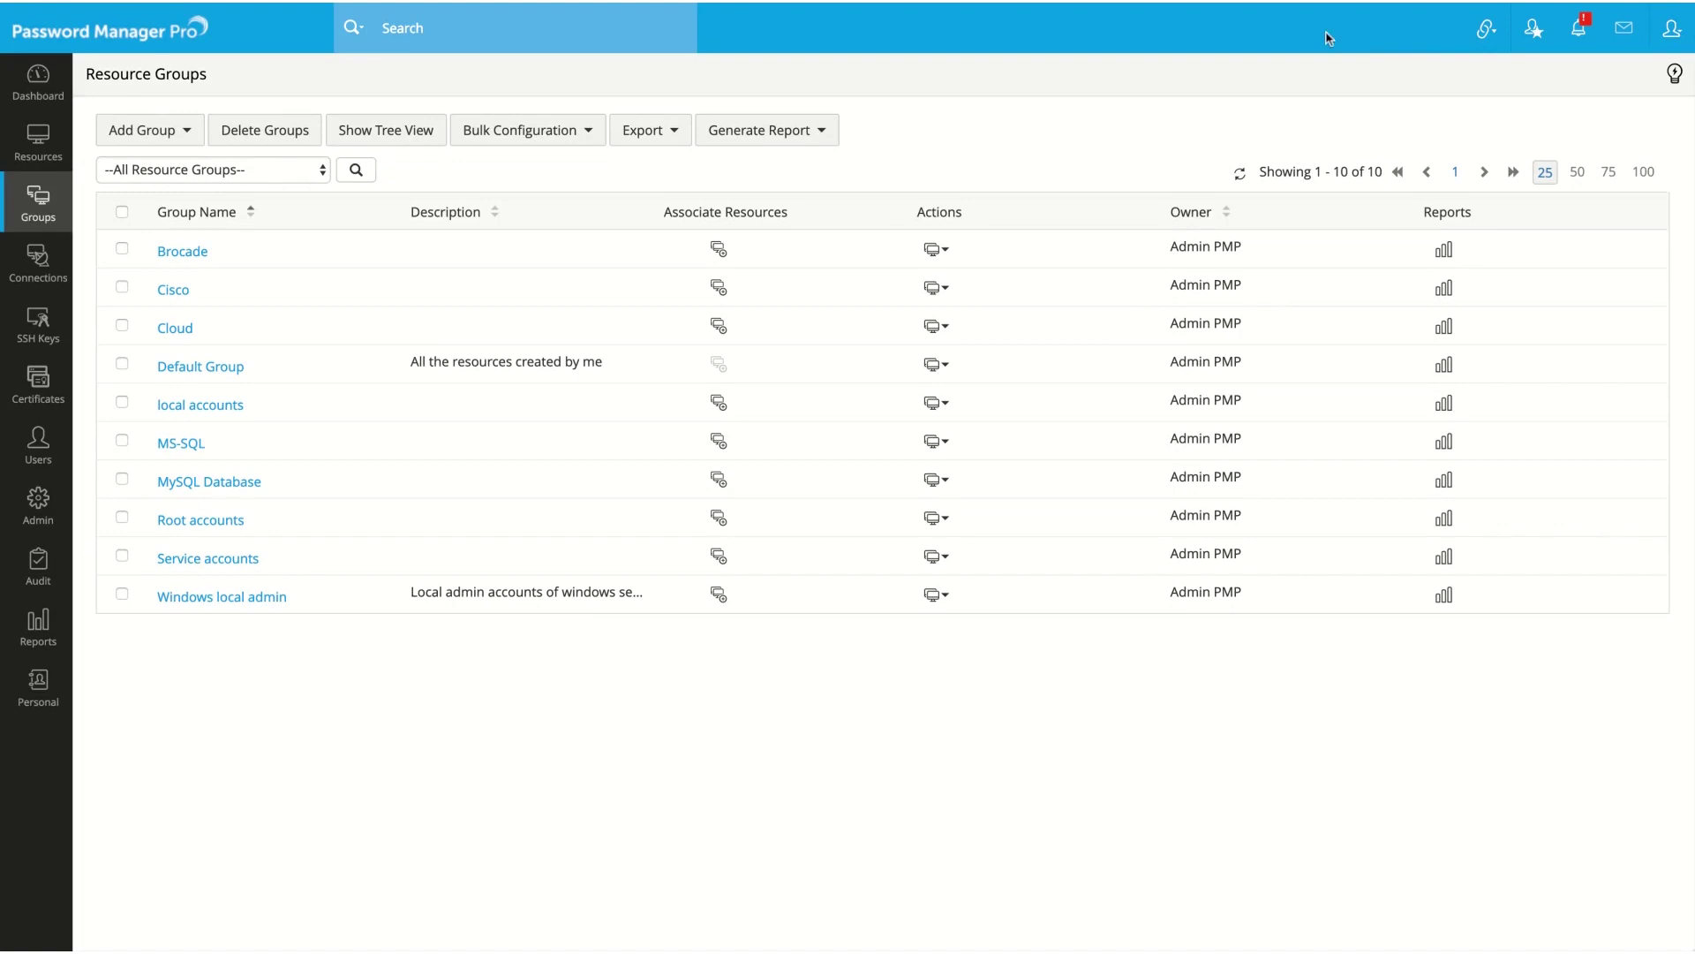
- From Resources, start adding a new resource manually
click(44, 149)
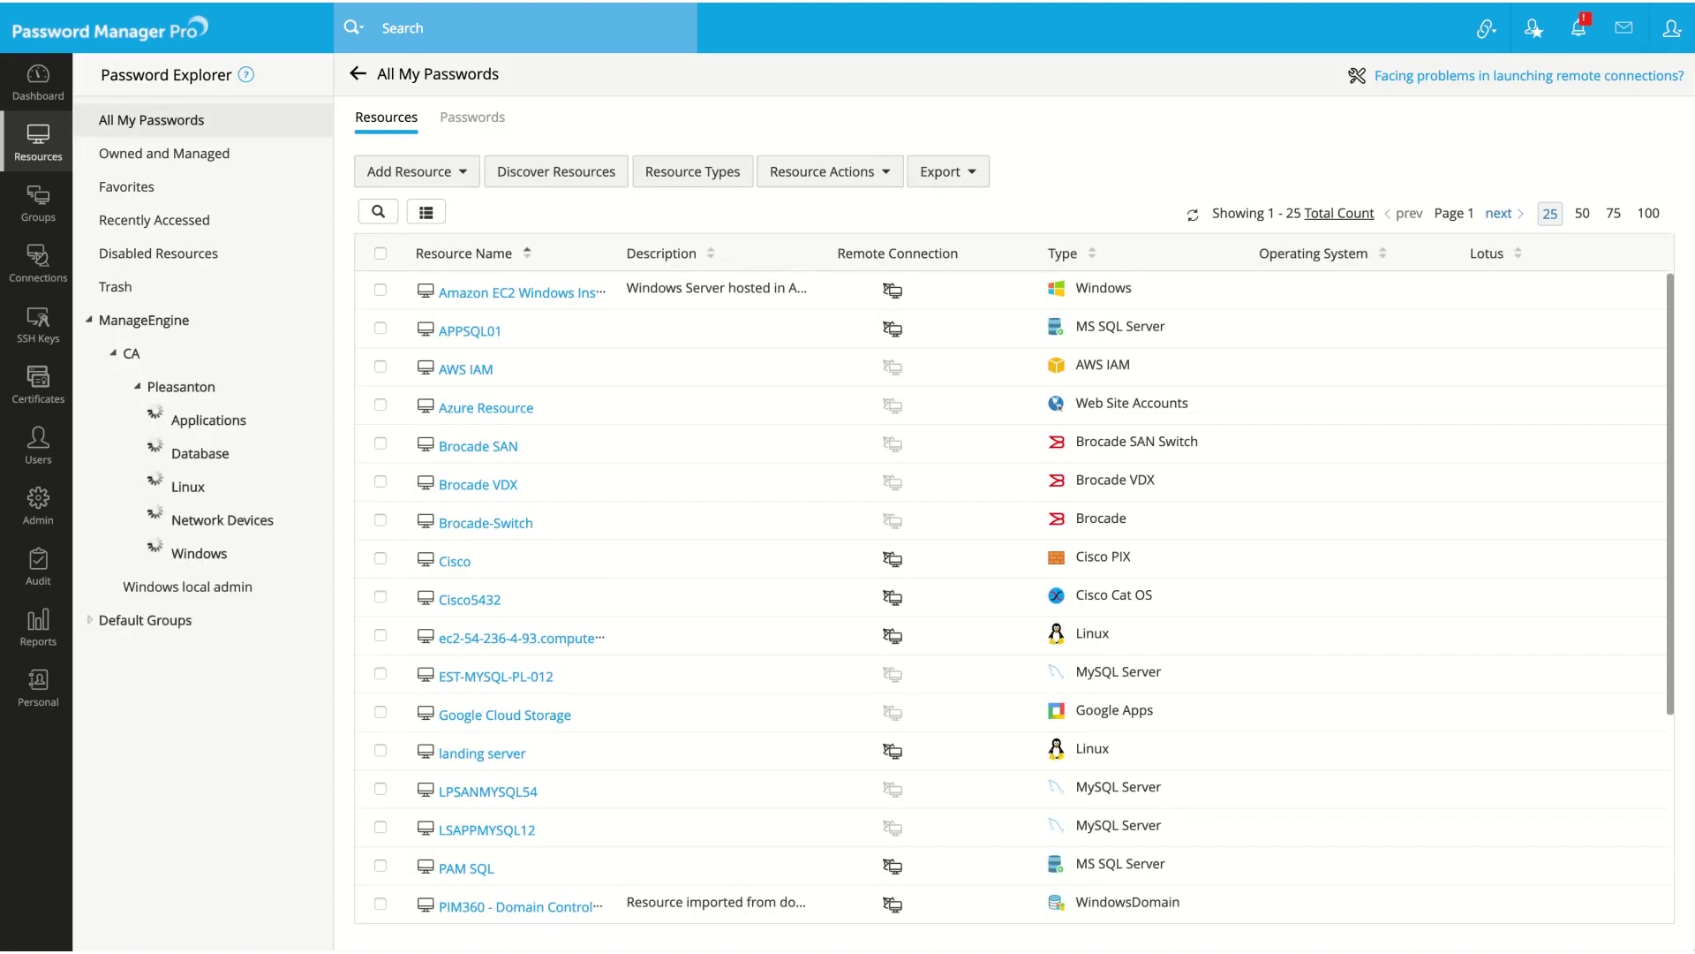
click(434, 181)
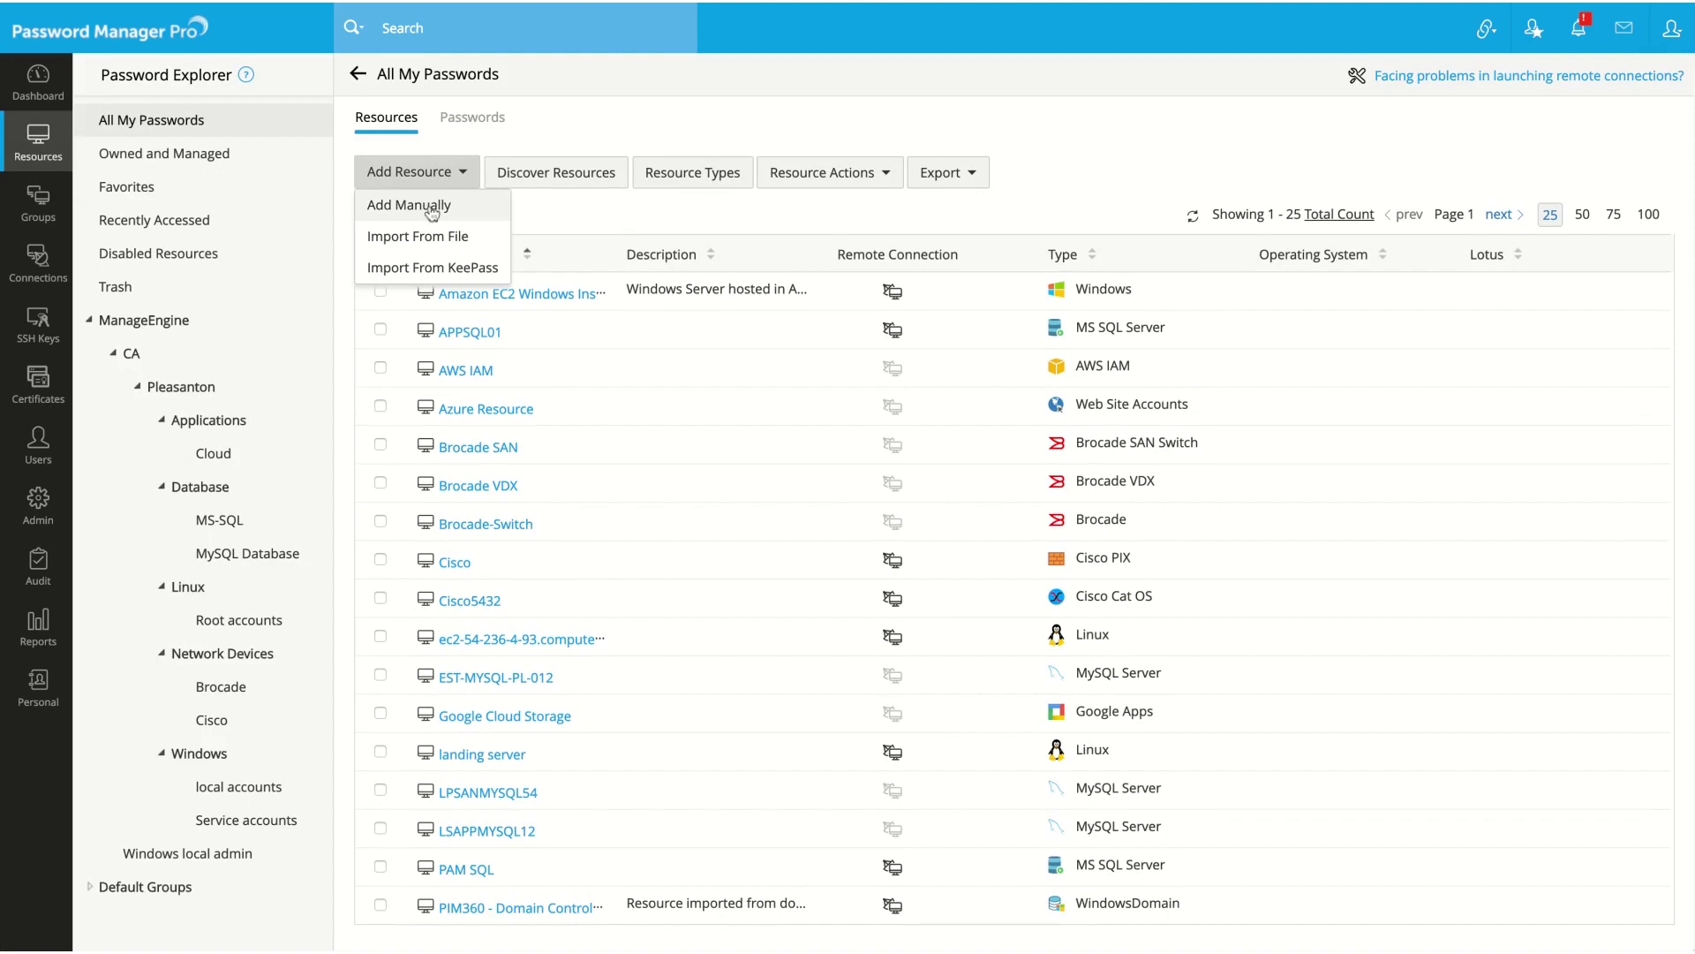
click(432, 212)
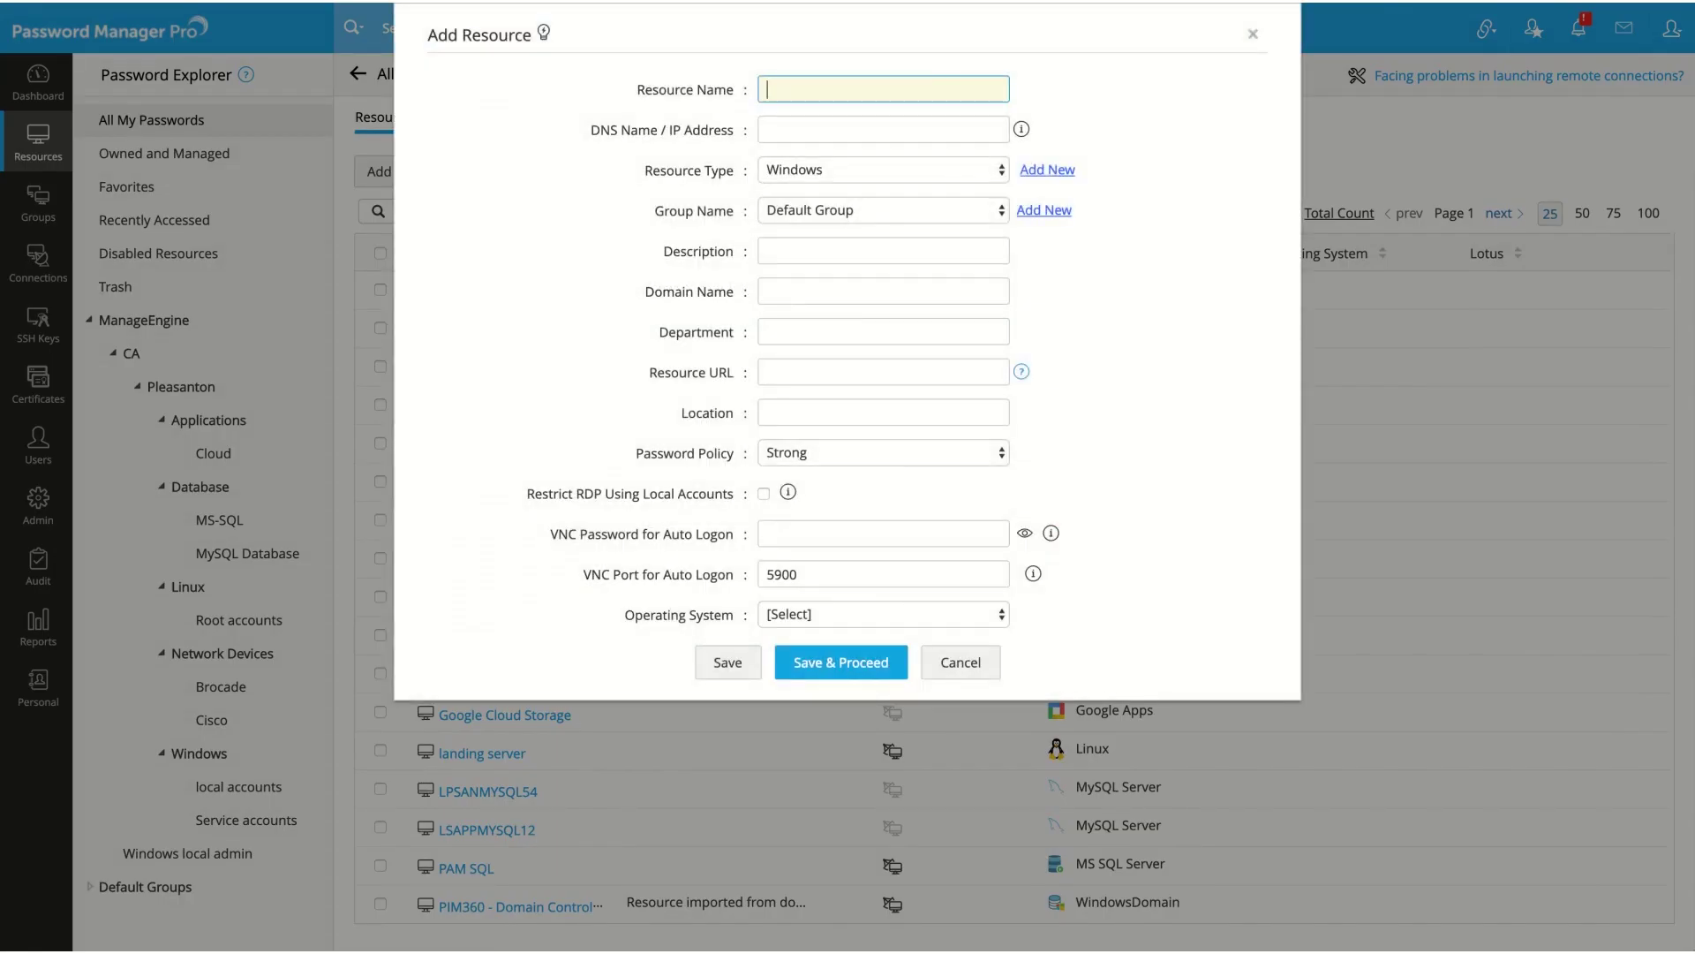
- Enter resource name PMP-WIN2K8-NJ and DNS/IP address 192.168.10.1
text(PMP-WIN2K8-NJ)
click(883, 130)
text(192.168.10.1)
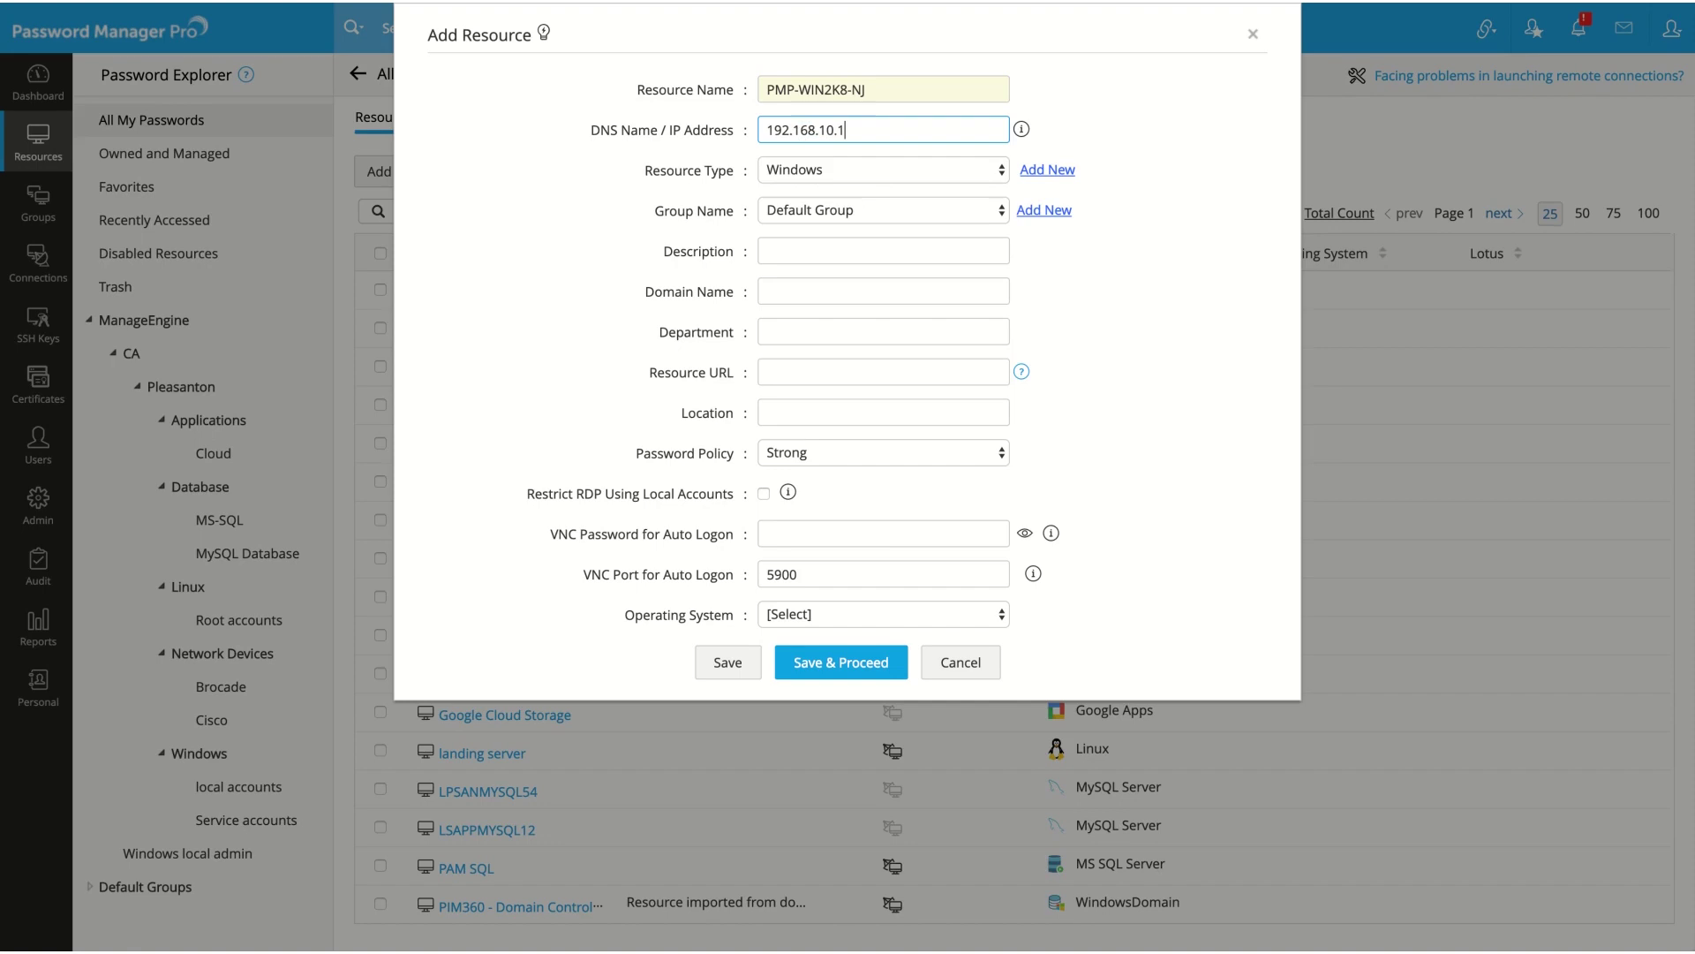
click(783, 183)
- Save the resource and add an 'admin' account with a generated password
click(841, 664)
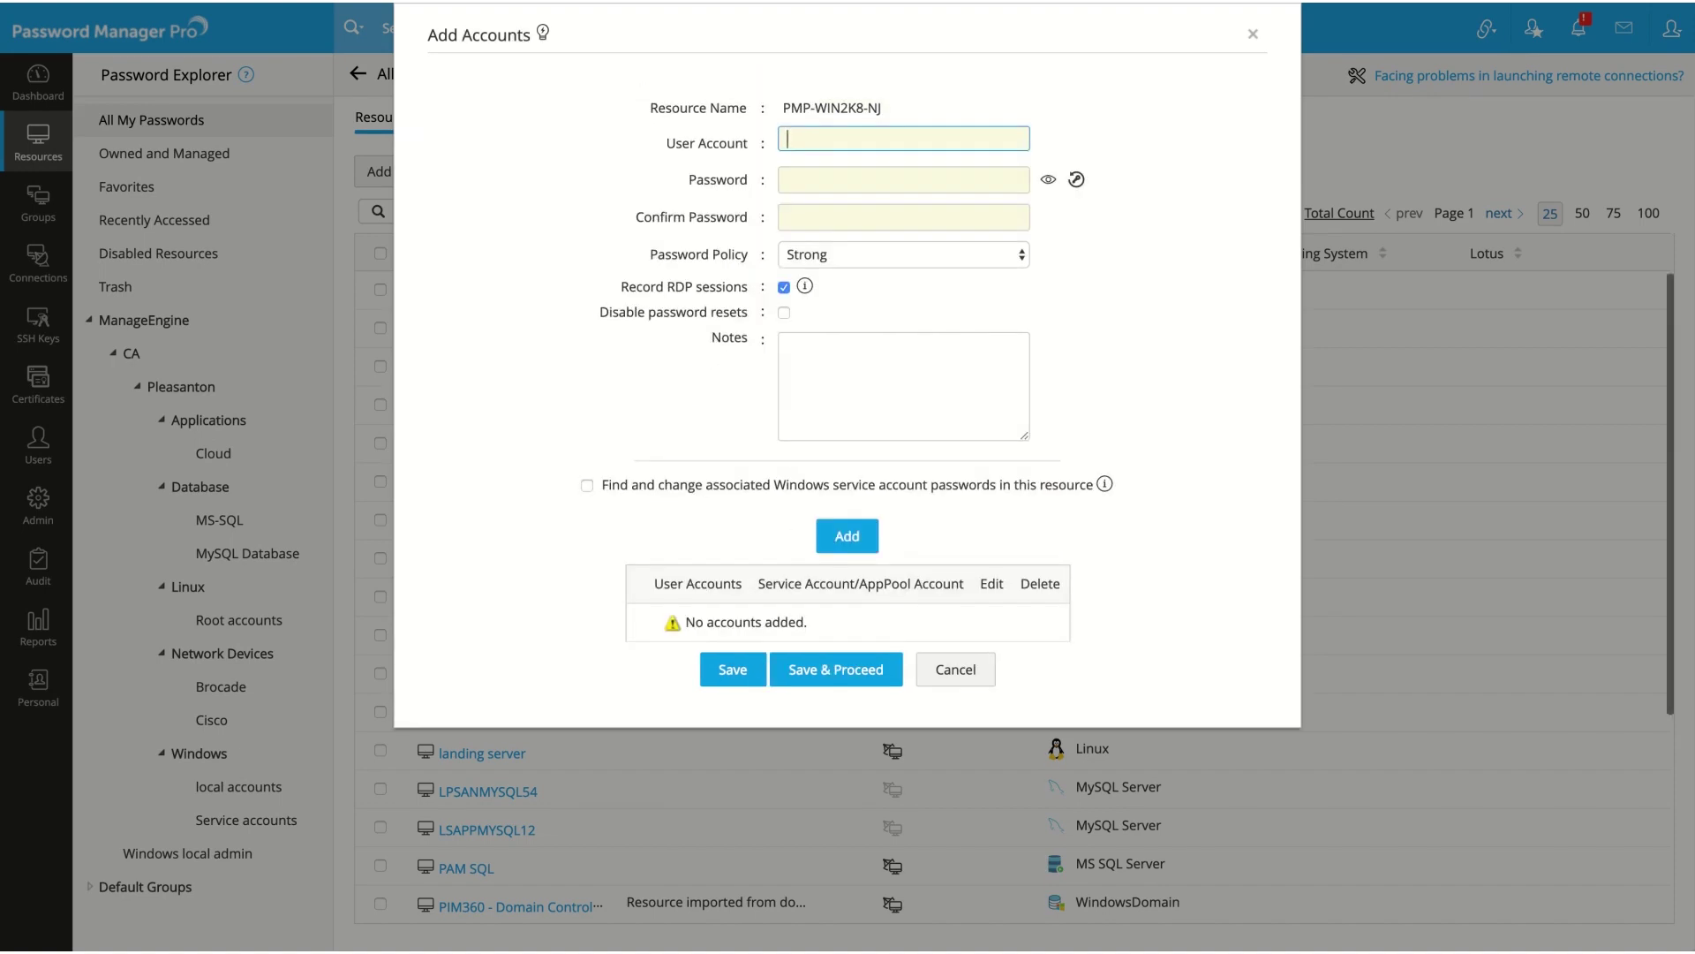
text(admi)
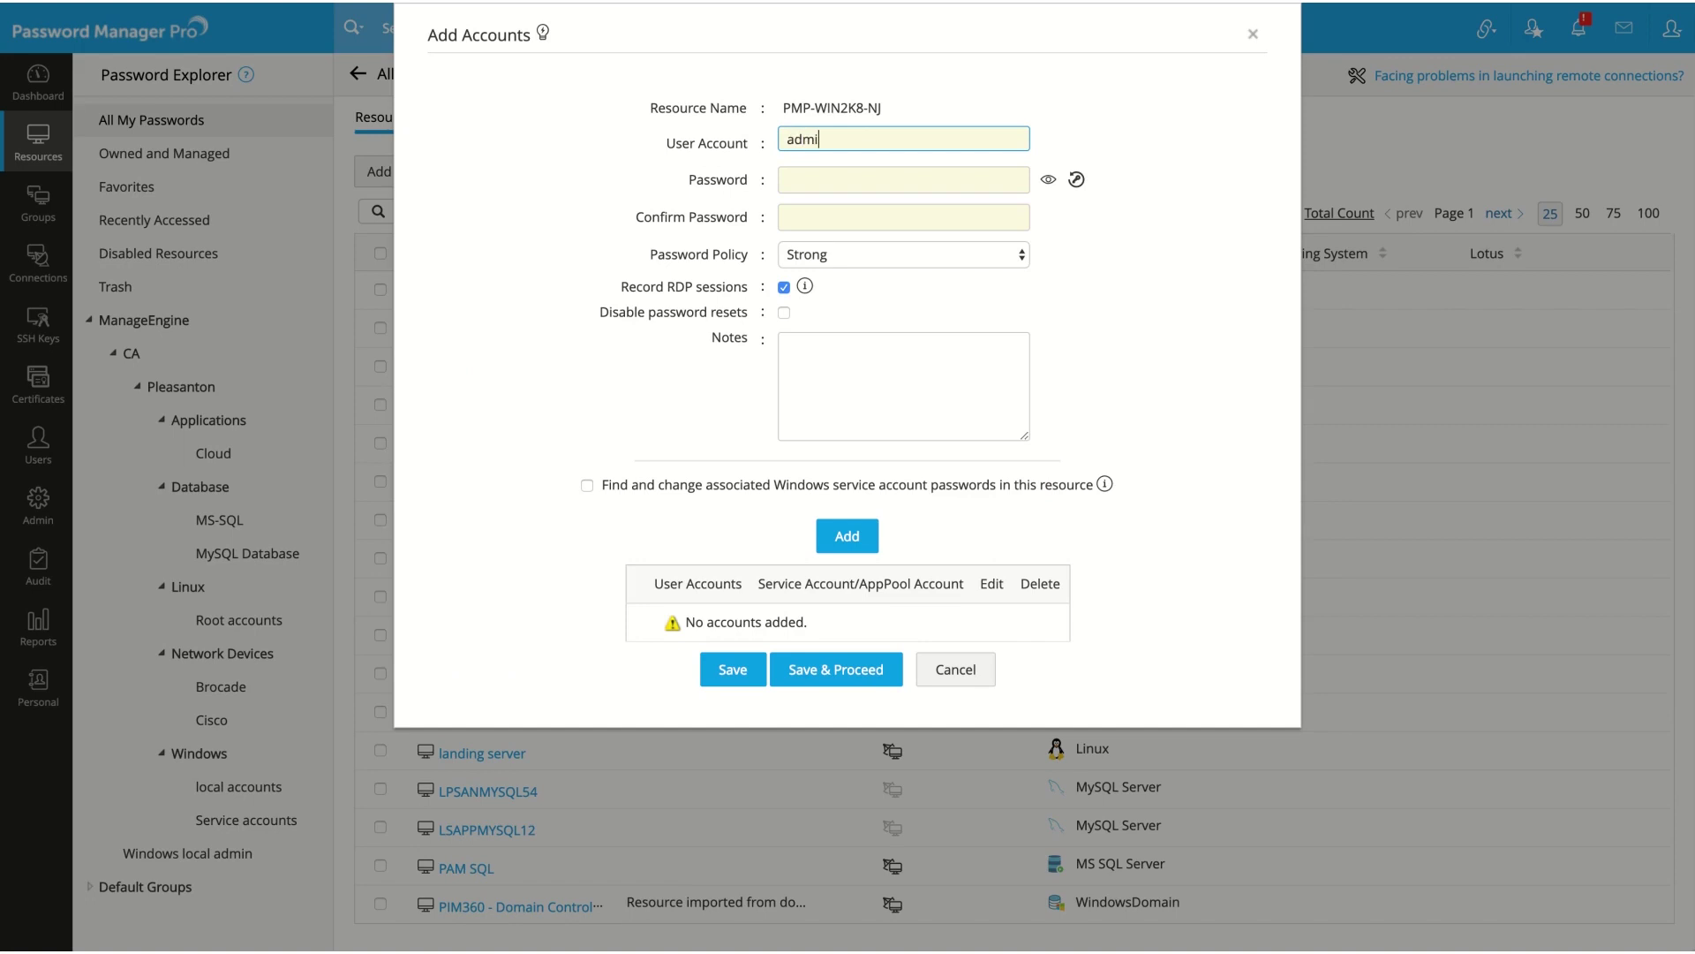
text(n)
click(1076, 179)
click(847, 535)
- Add a 'test' account with a generated password and save both accounts
click(833, 142)
text(t)
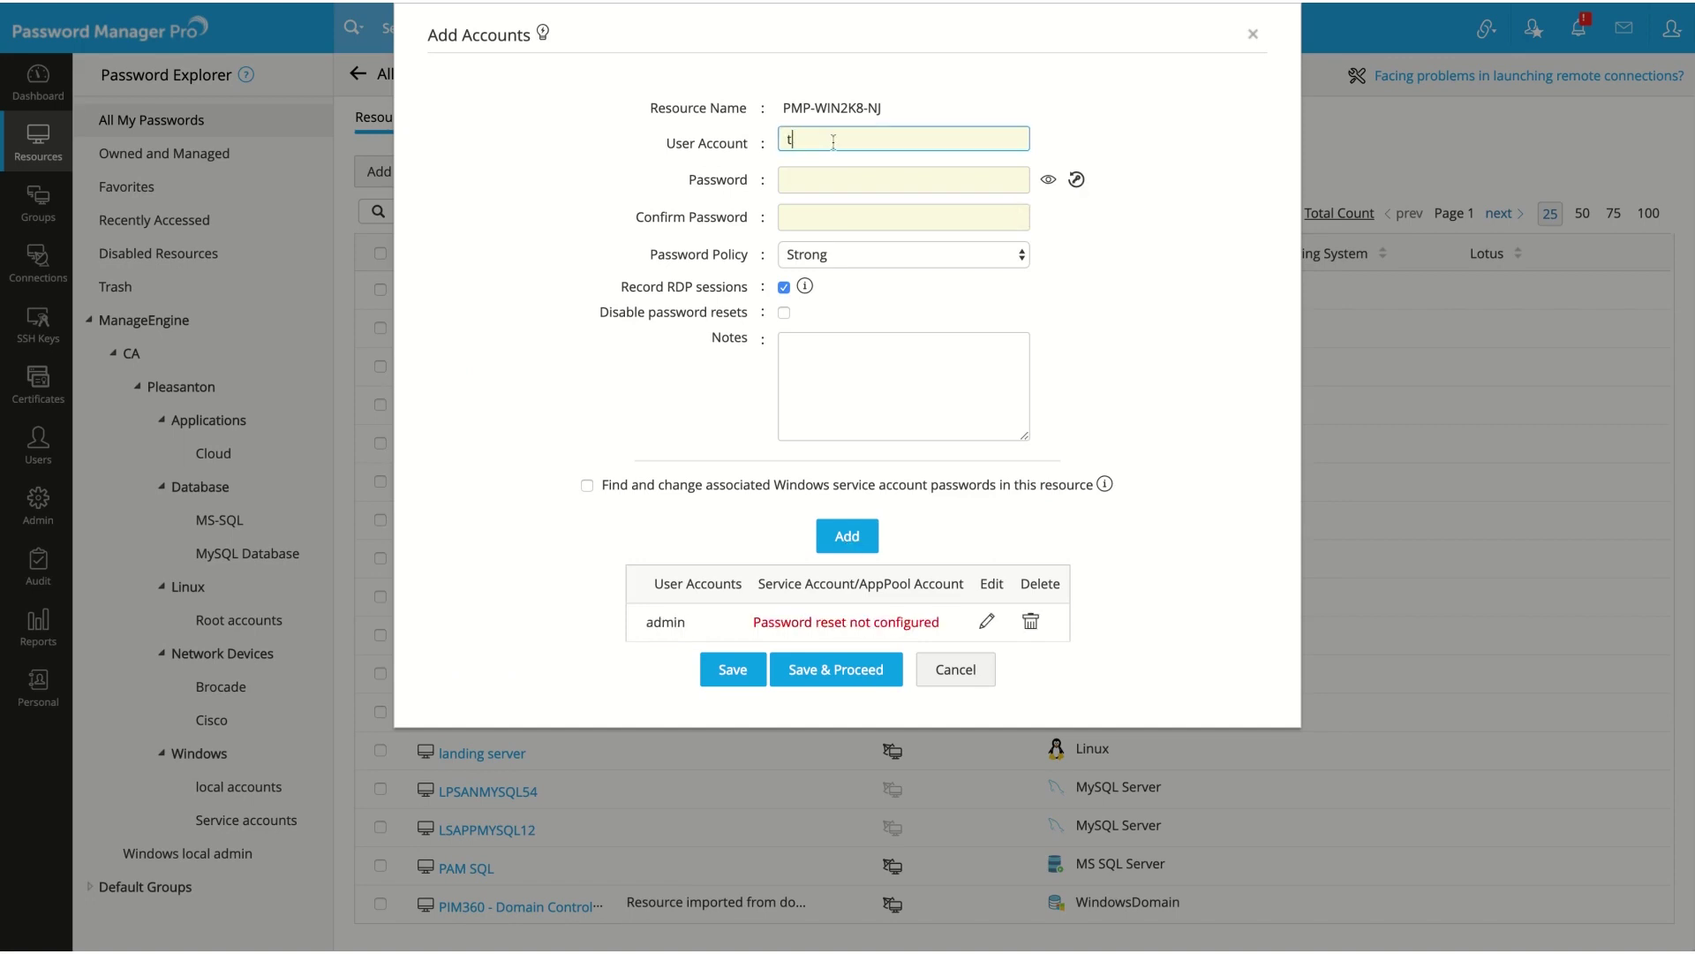
text(est)
click(1076, 179)
click(846, 535)
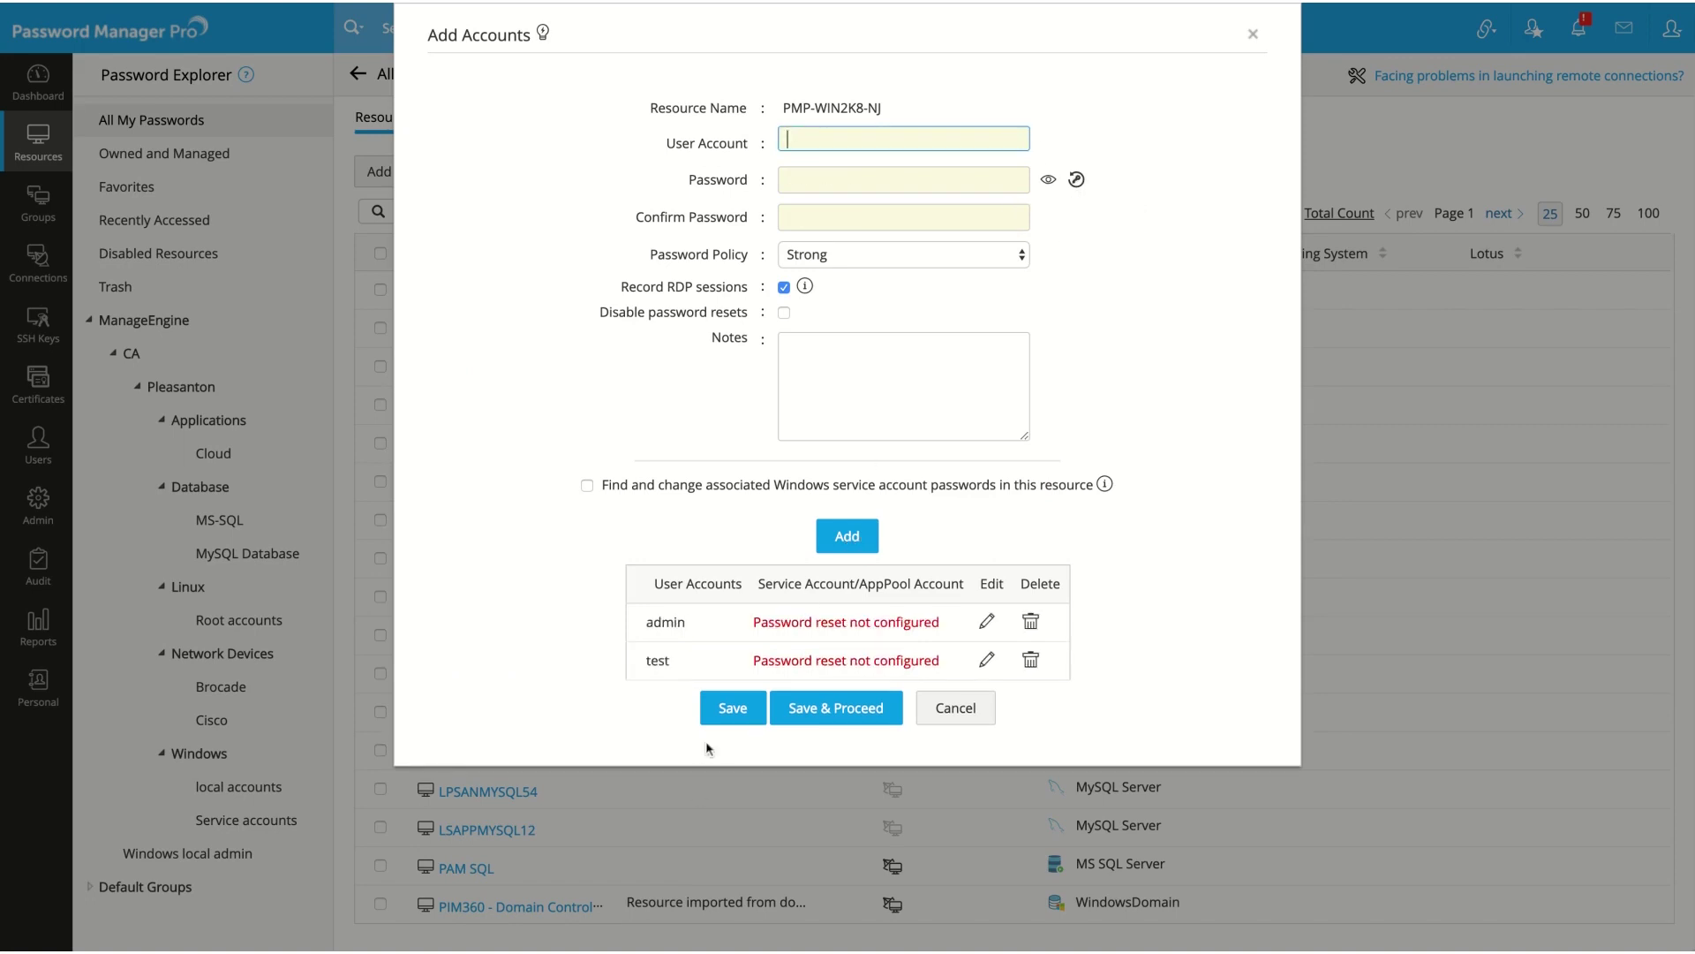
click(731, 711)
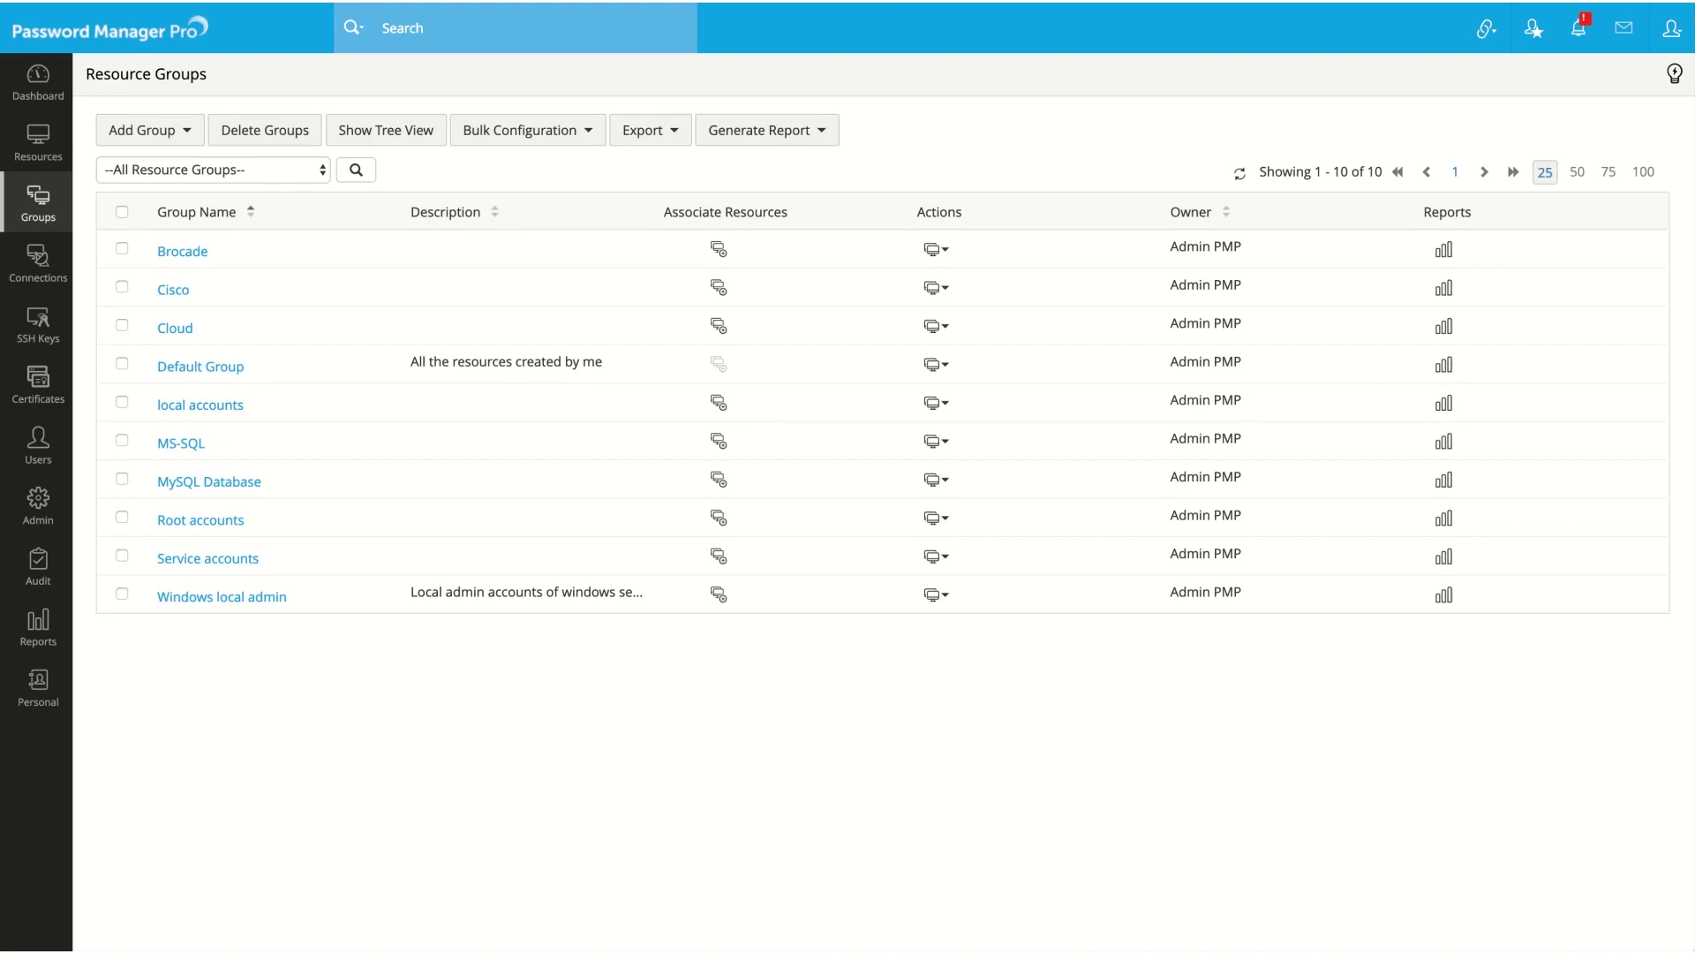
- Check that Windows local admin's six resources include PMP-WIN2K8-NJ, then close the list
click(251, 596)
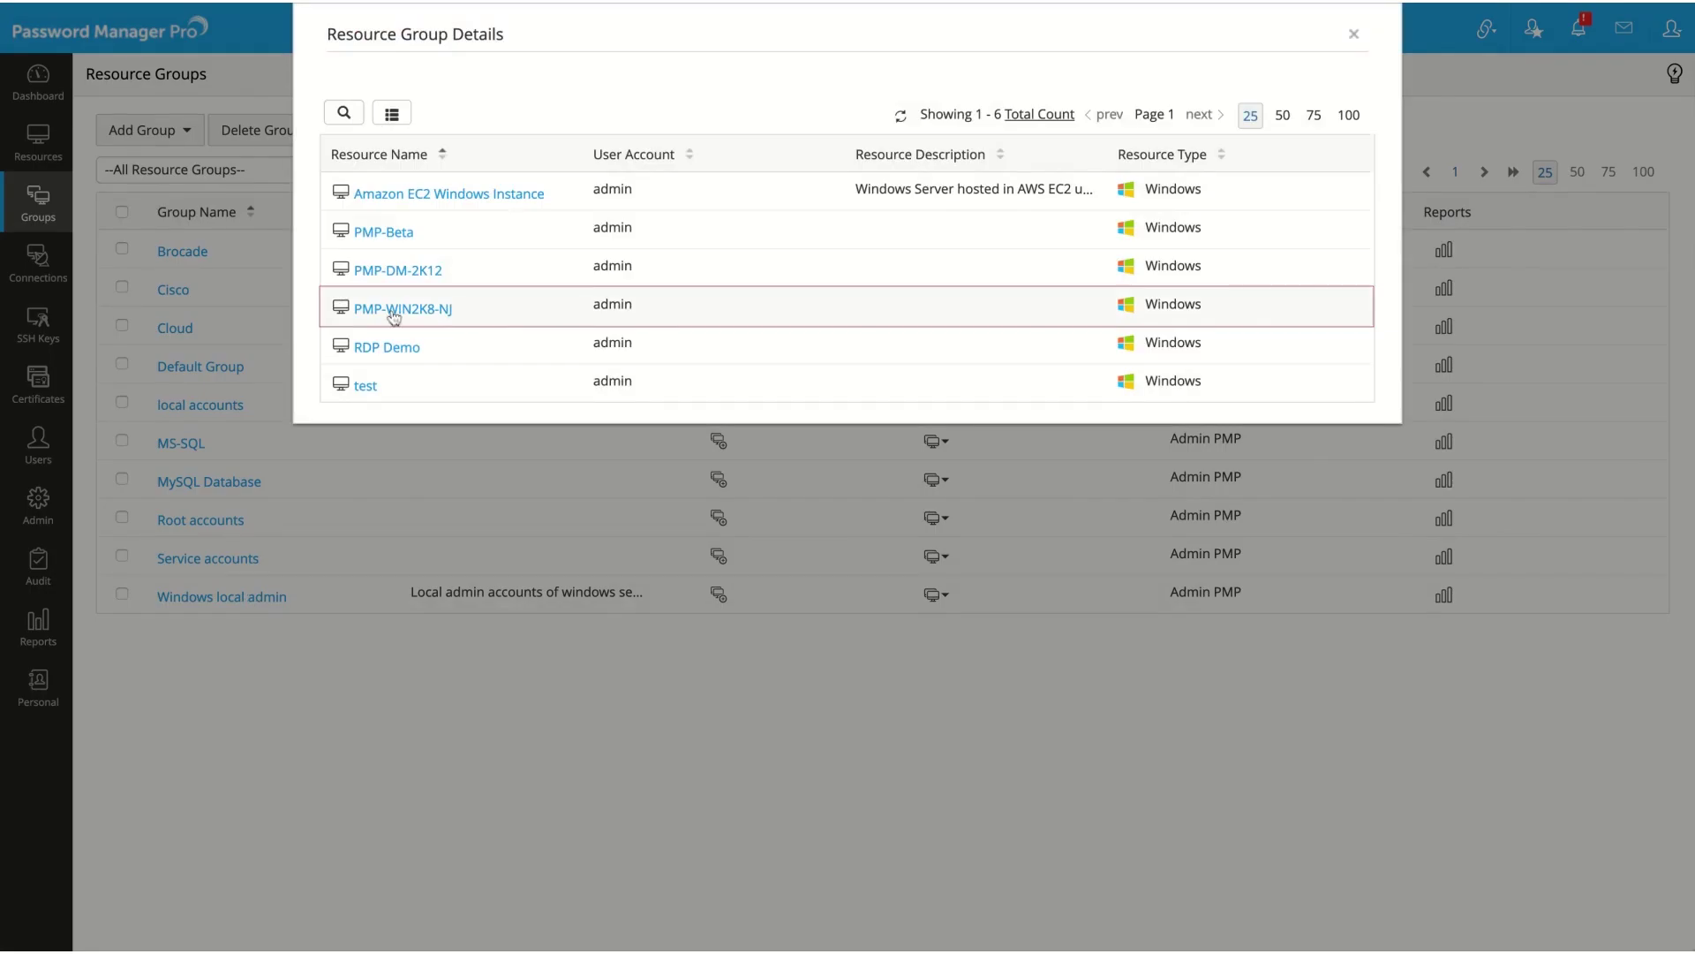
click(1355, 35)
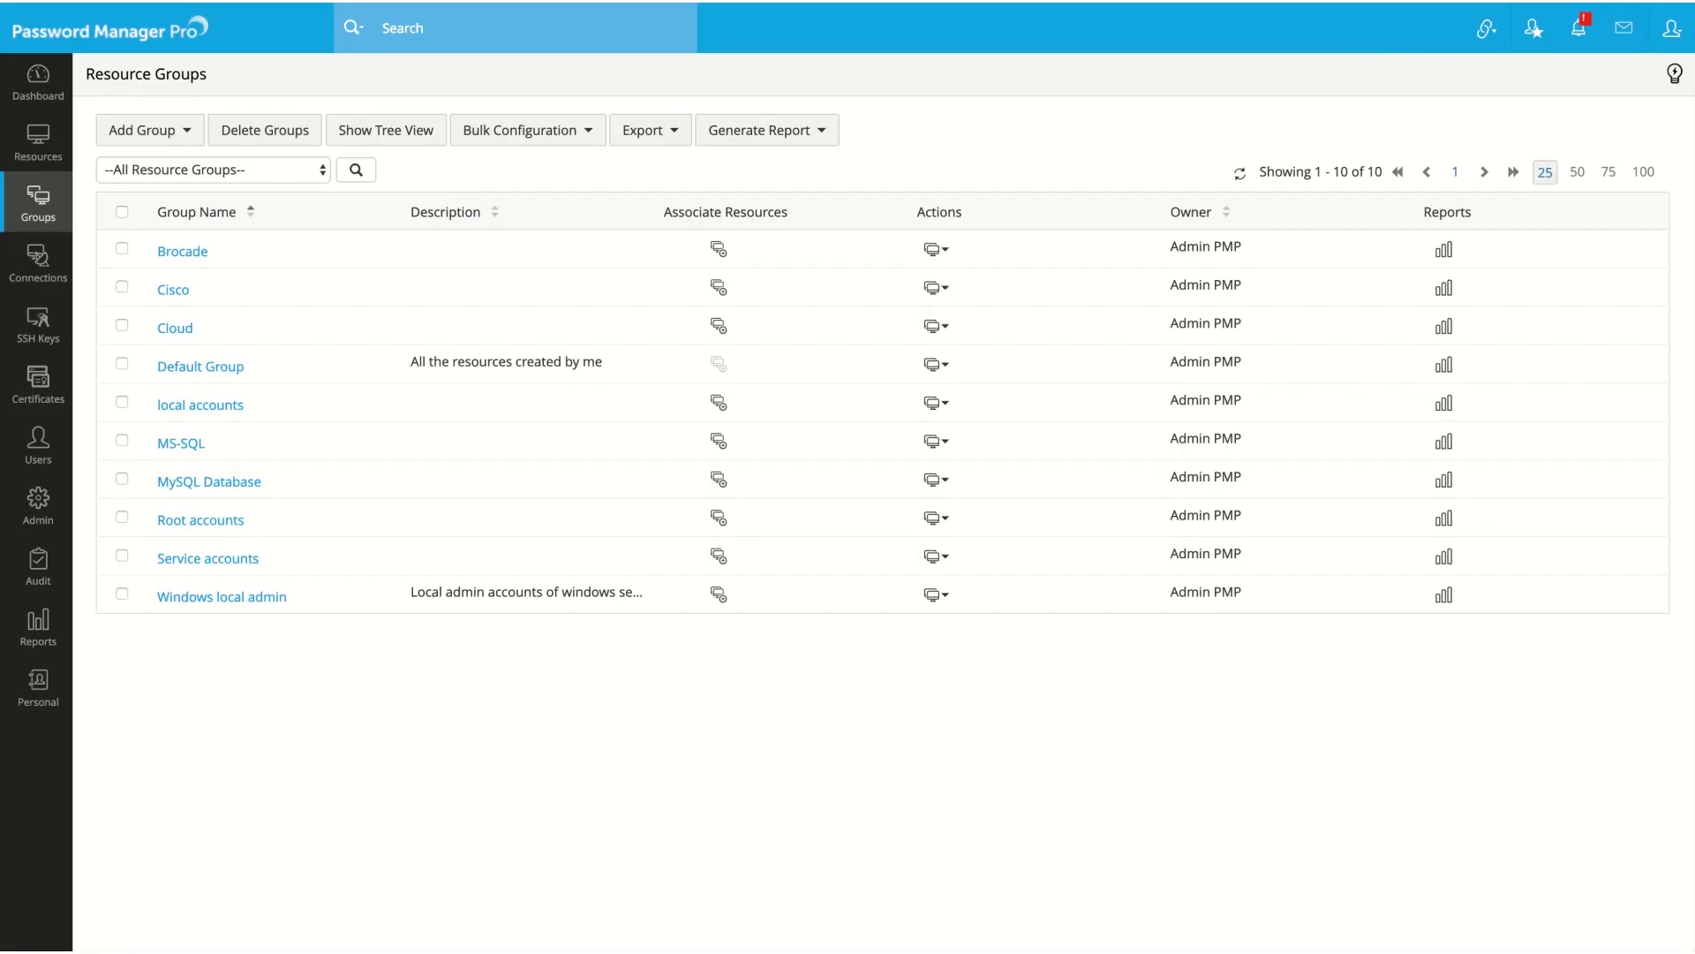